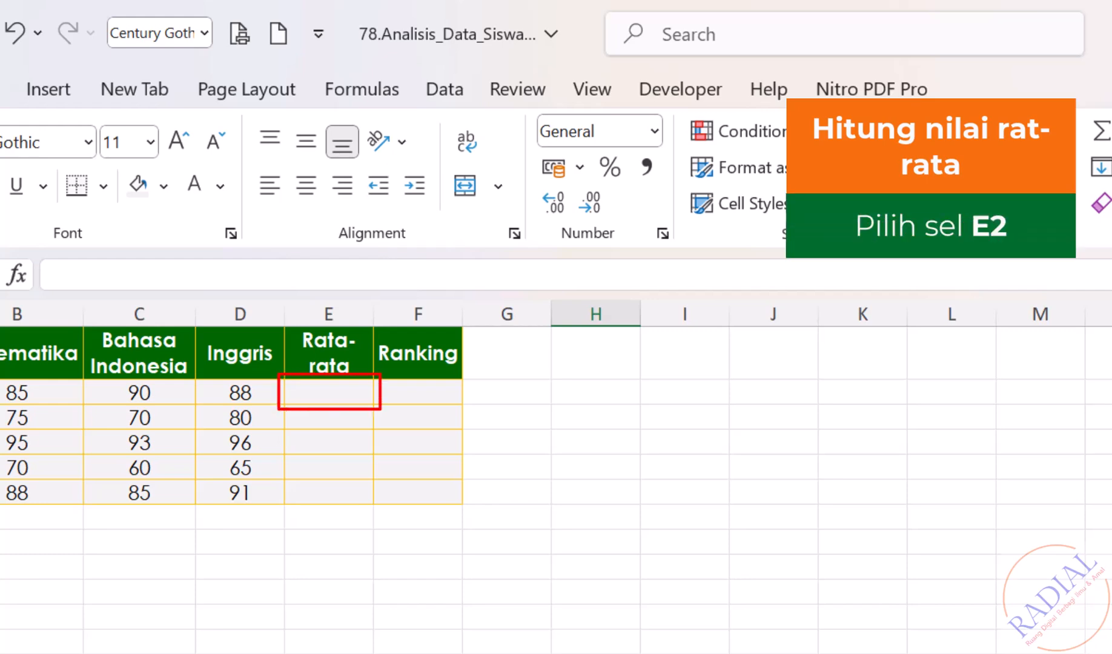
- Enter =AVERAGE(B2:D2) in E2 and fill it down to E6 (87,6667 to 88)
click(341, 393)
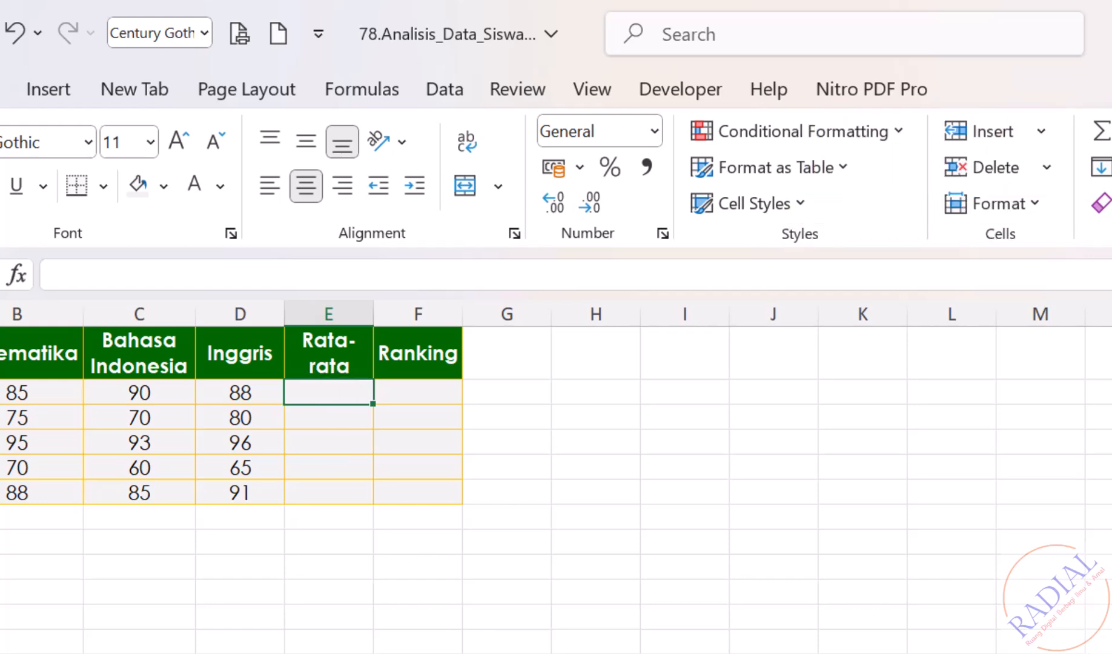
click(808, 132)
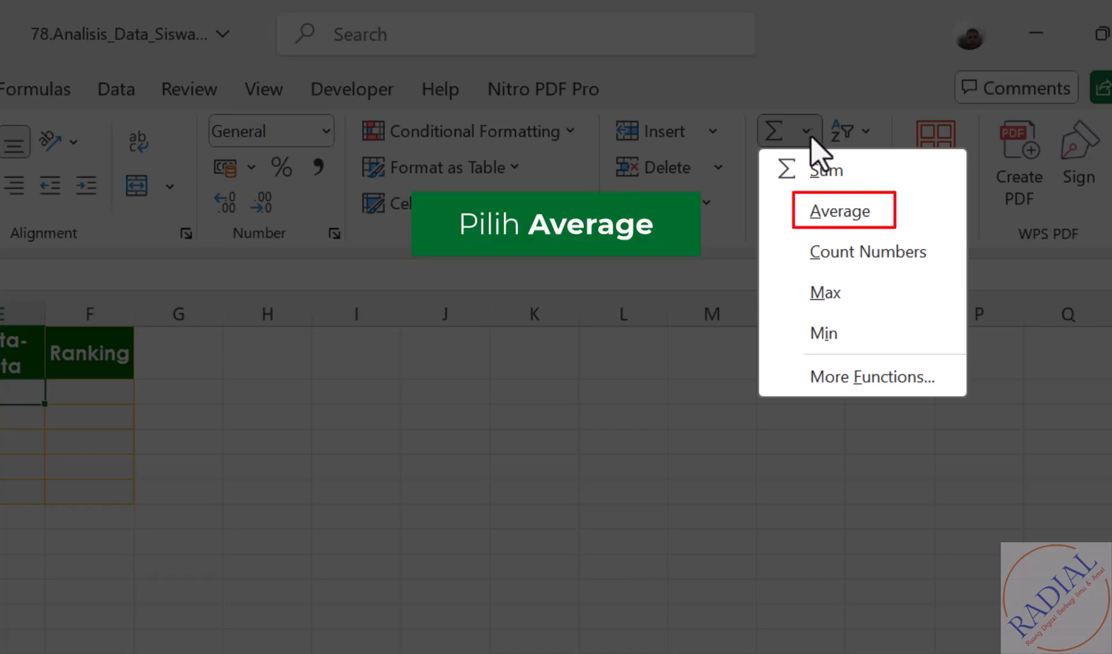
click(839, 210)
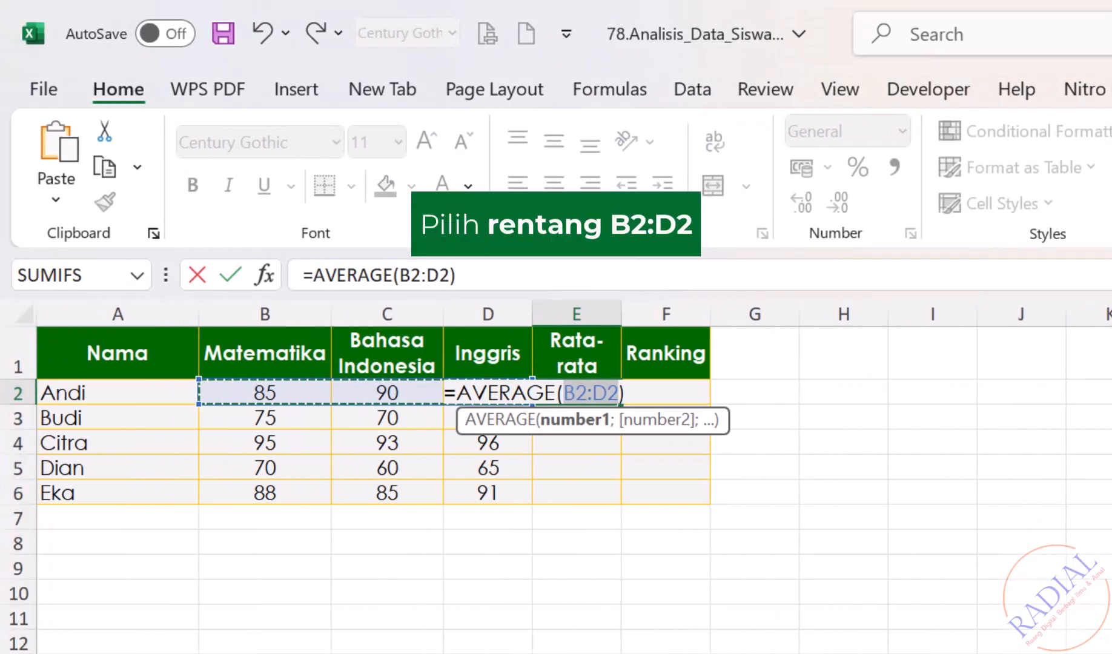
click(272, 391)
drag(273, 391, 498, 397)
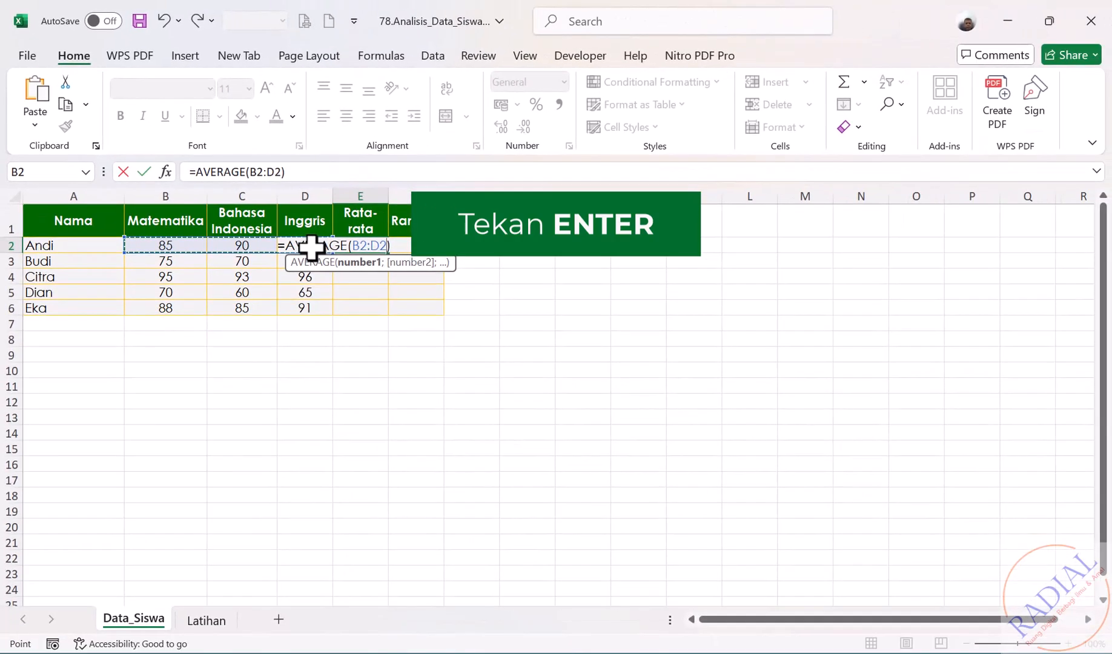
key(Return)
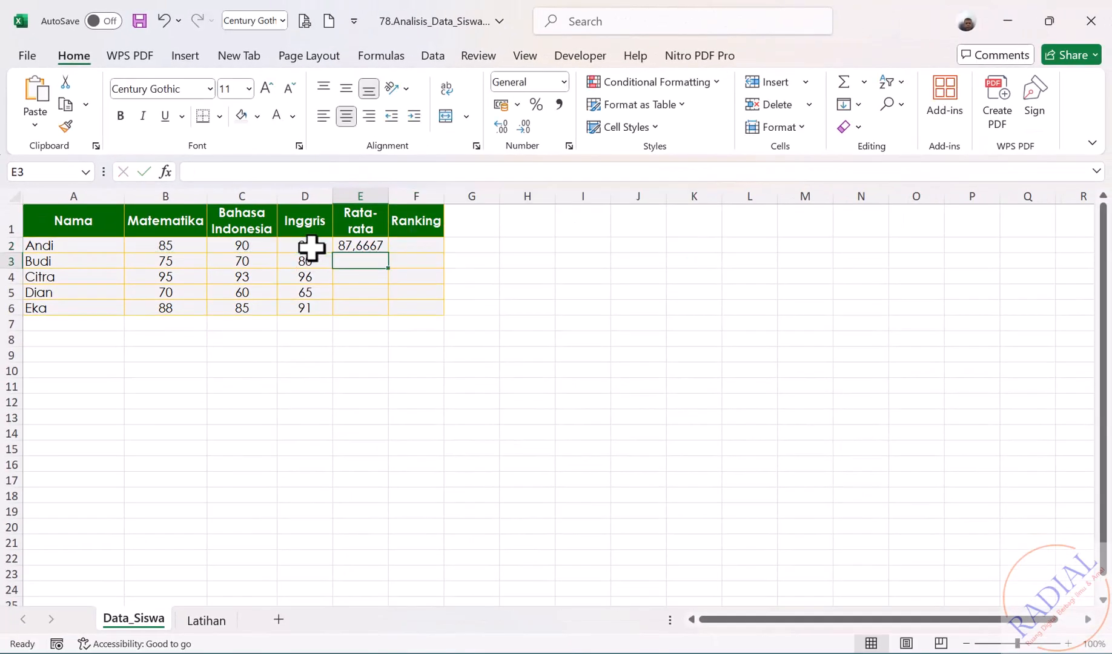
click(362, 247)
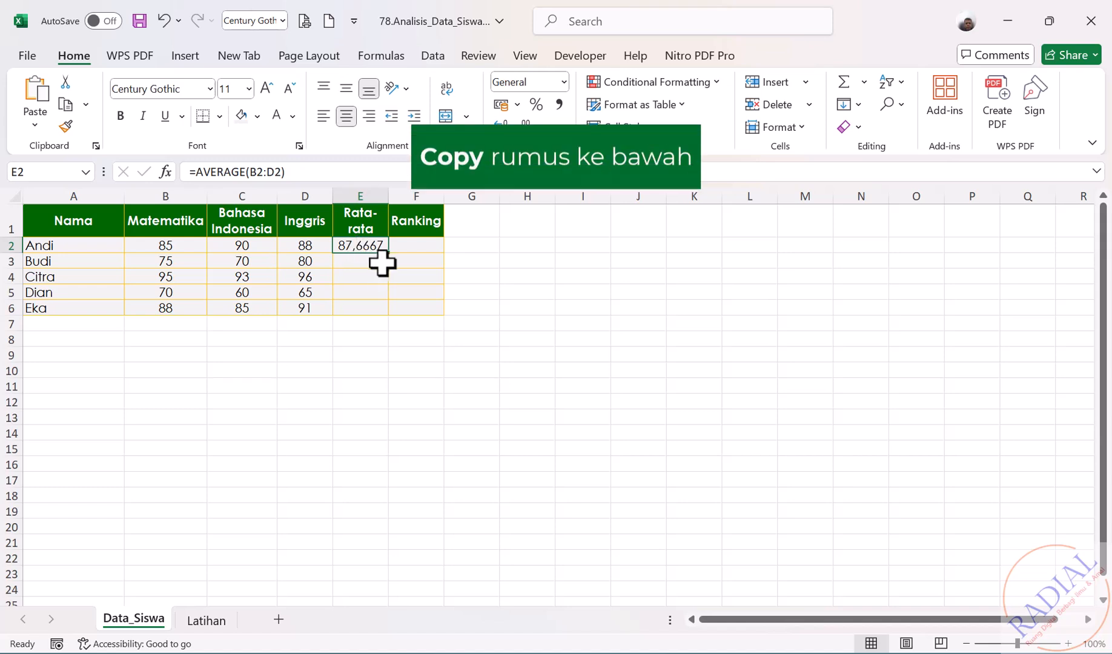
drag(393, 257, 386, 322)
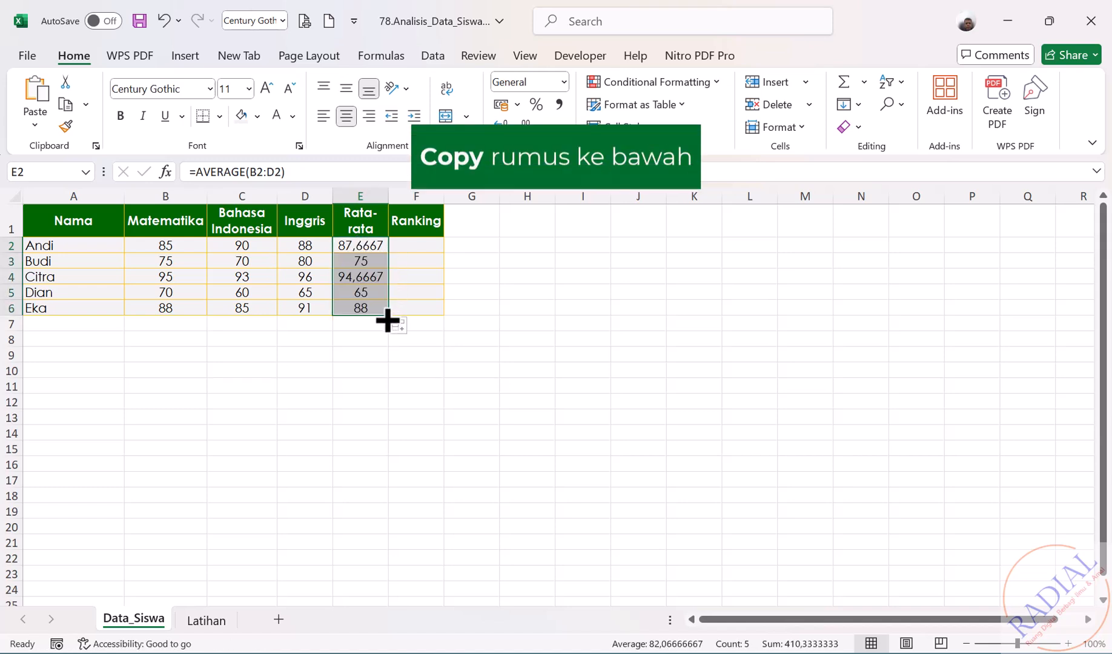
click(457, 386)
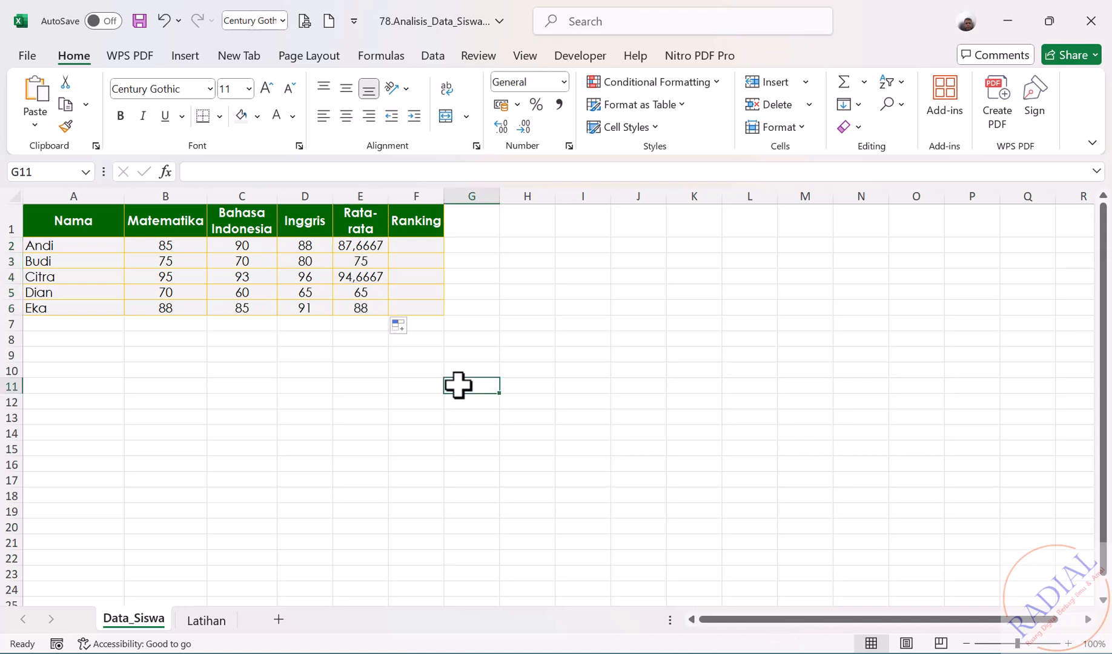
- Apply Comma Style to column E so the averages read 87,67 through 88,00
click(364, 195)
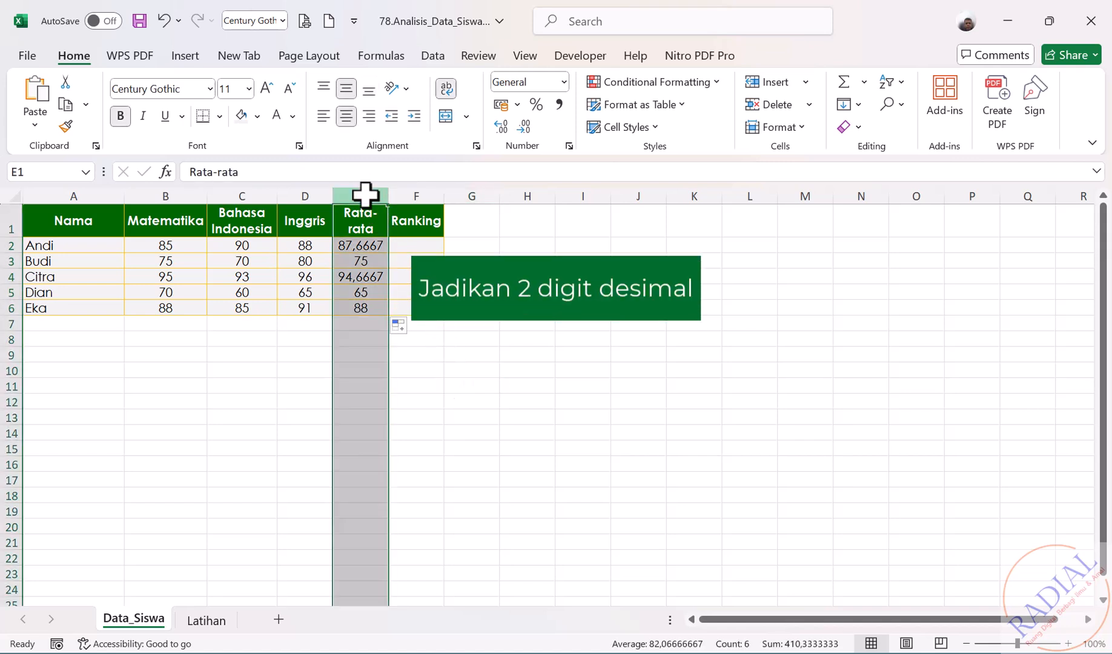
click(557, 103)
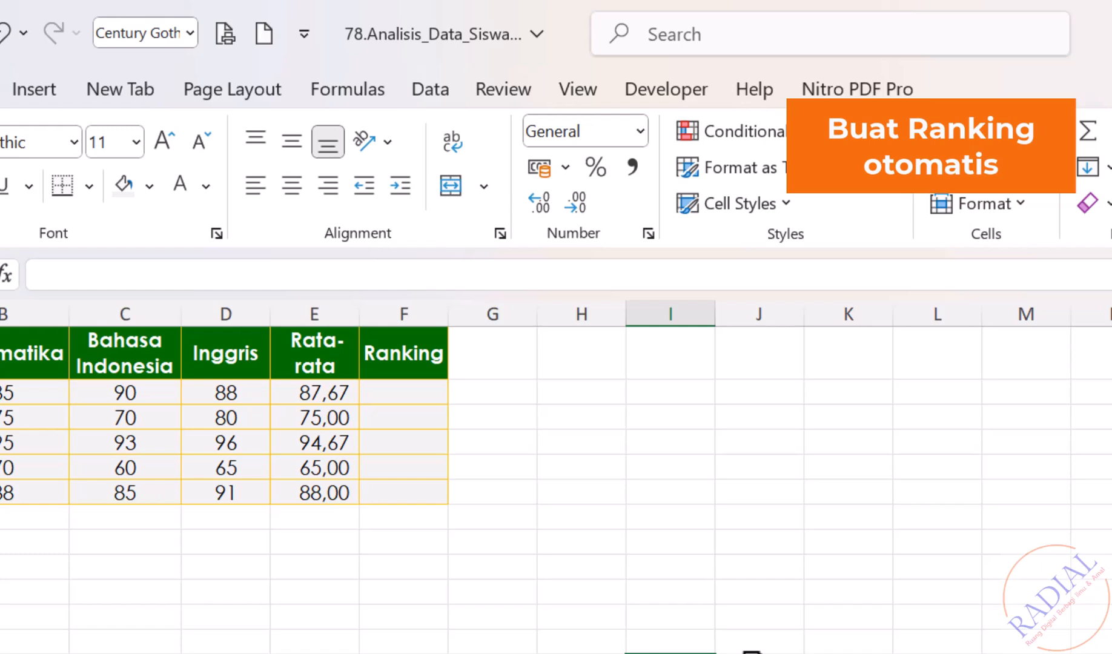
- Enter =RANK(E2;$E$2:$E$6;0) in F2 and copy it down to F6
click(397, 388)
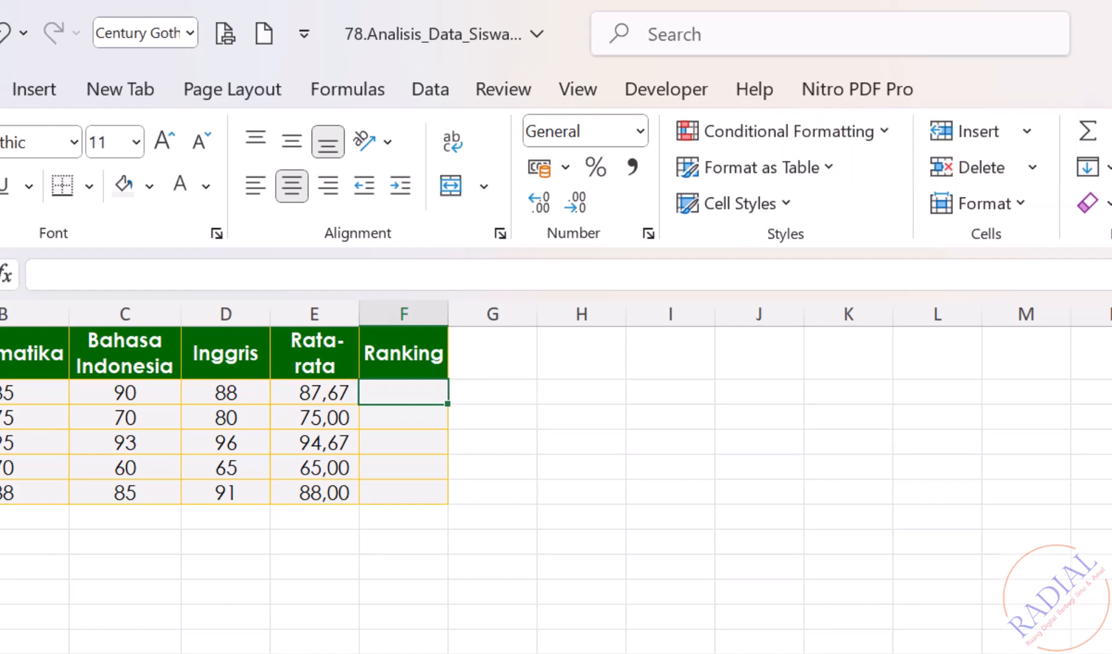
text(=)
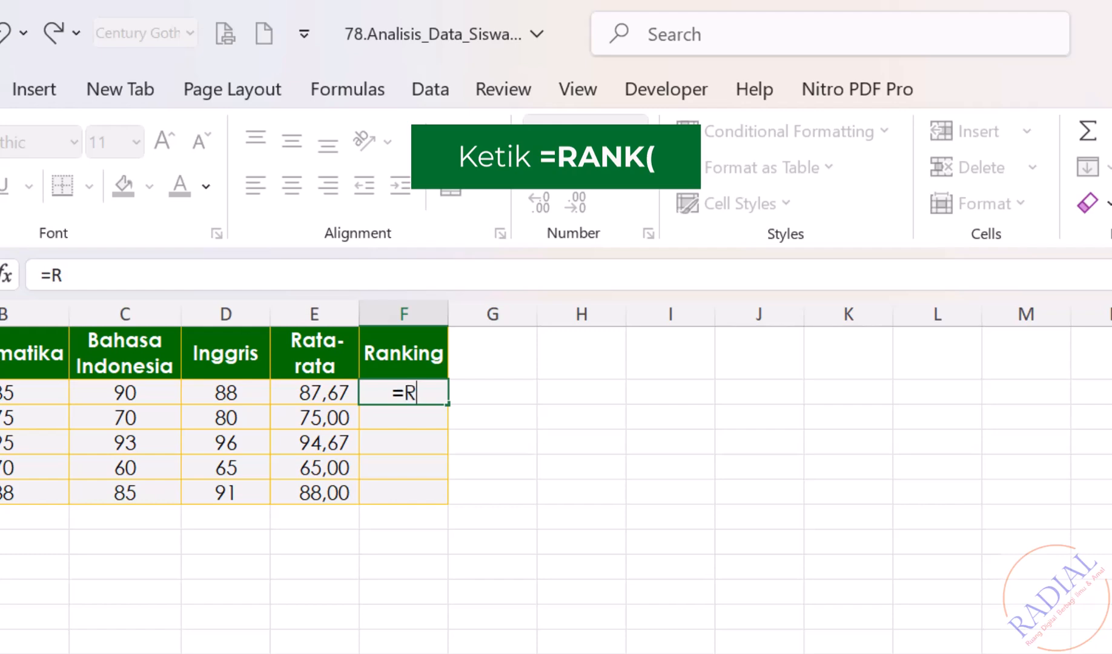
text(RANK()
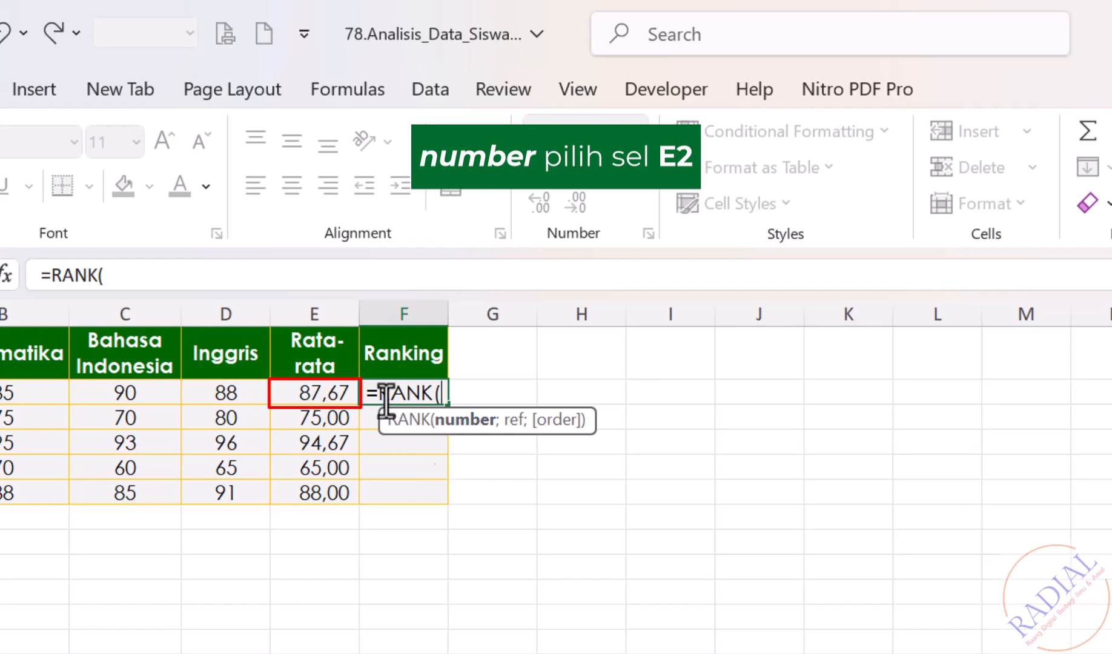
click(306, 392)
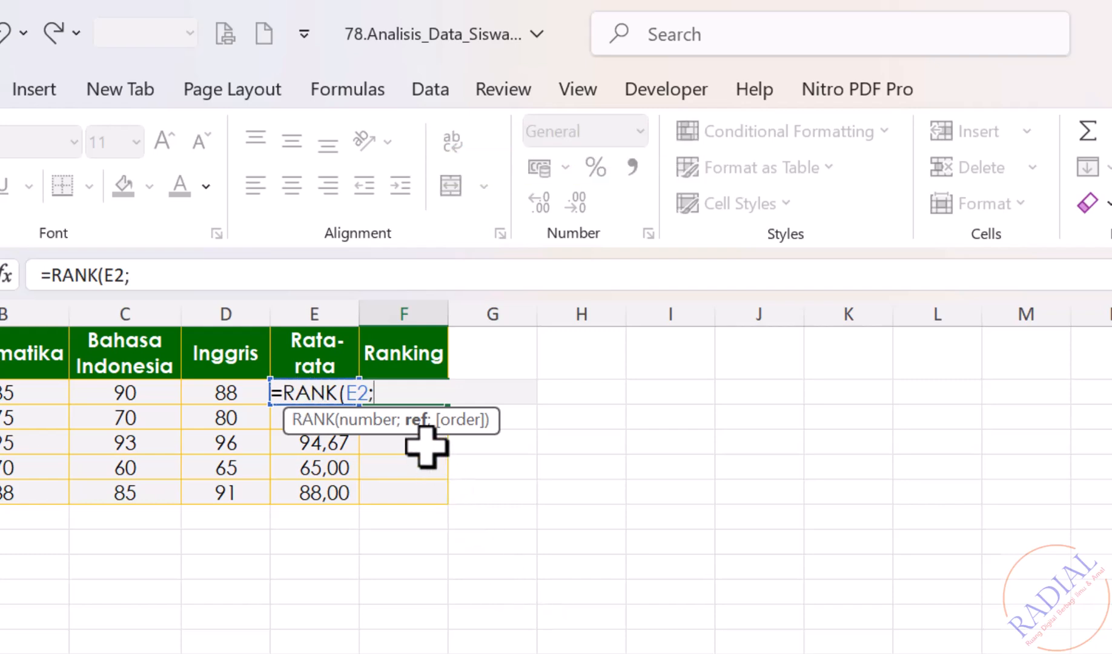
drag(310, 497, 315, 392)
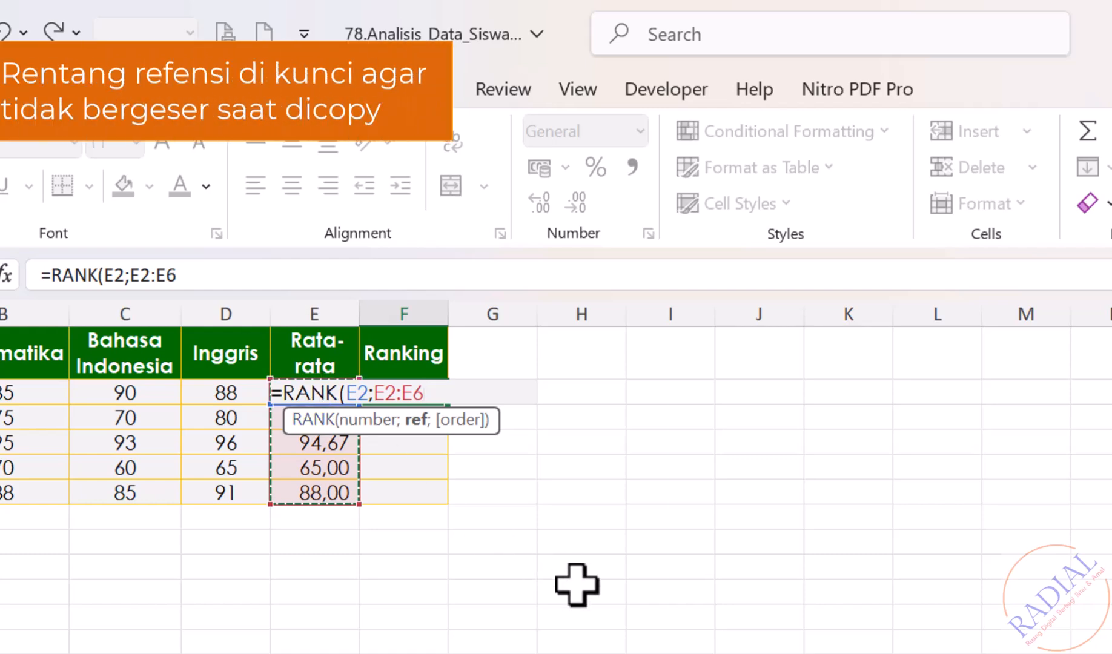
key(F4)
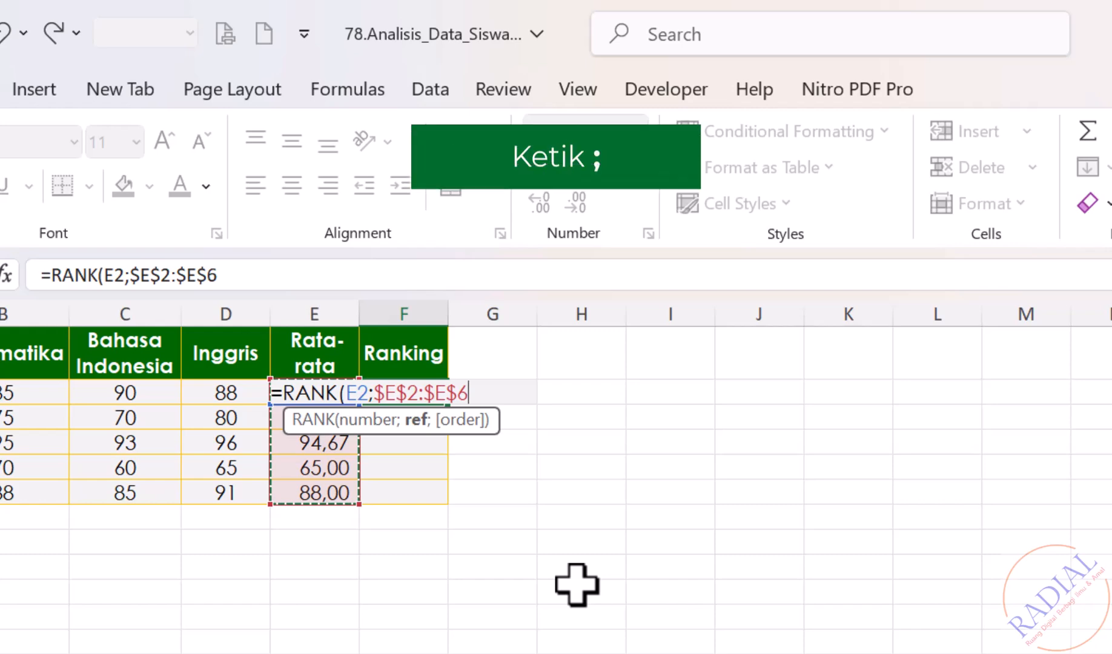
text(;)
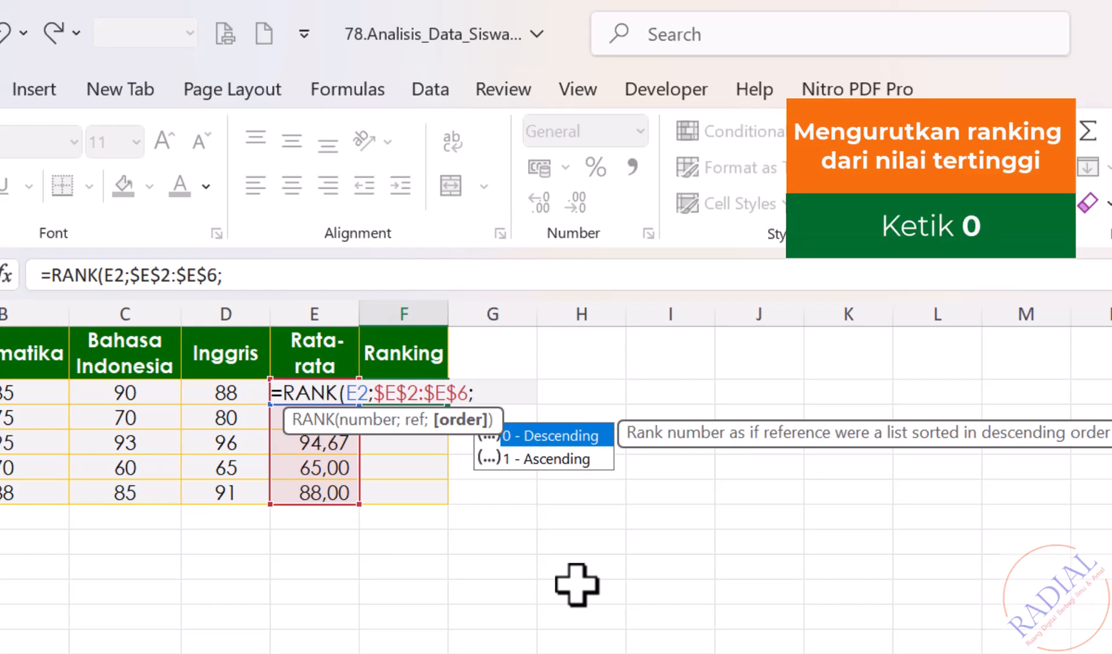
text(0)
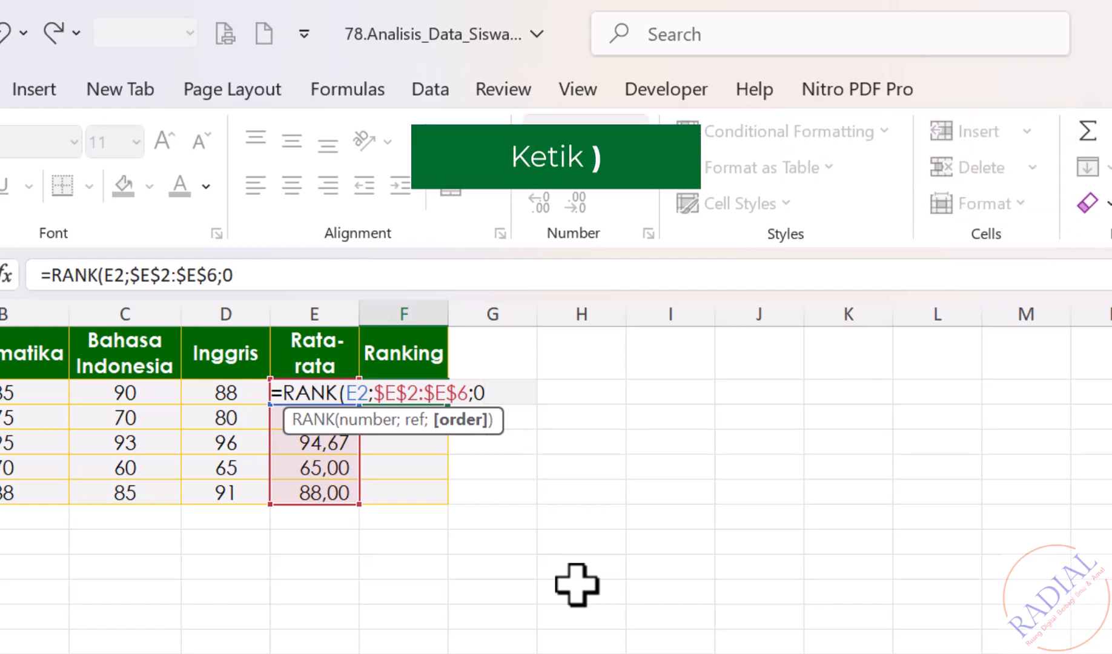
text())
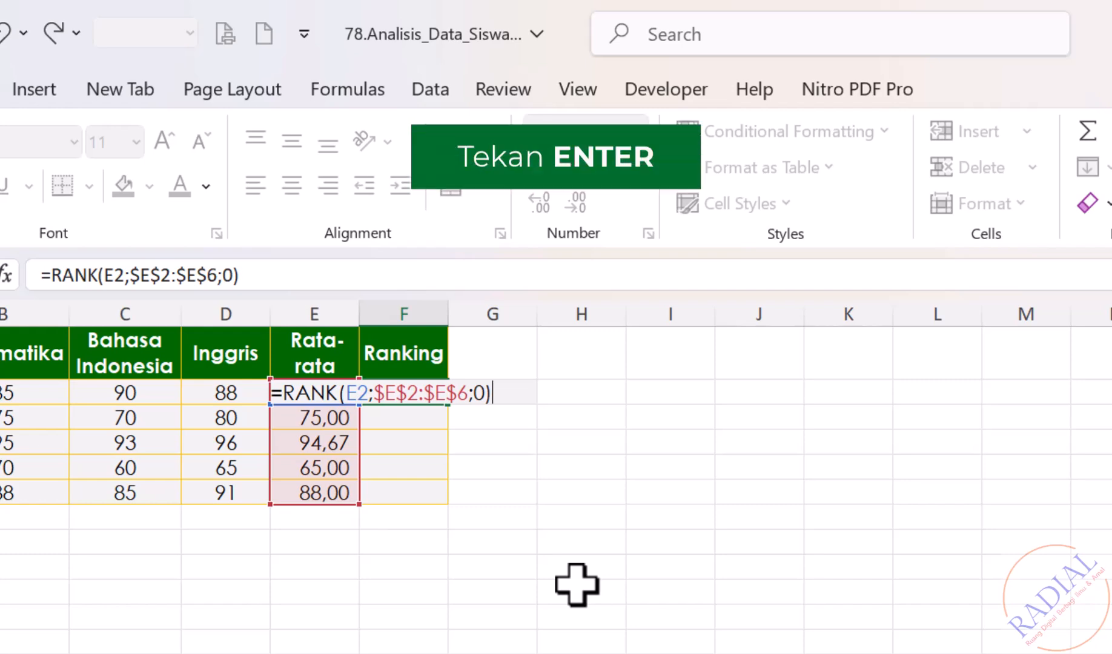
key(Return)
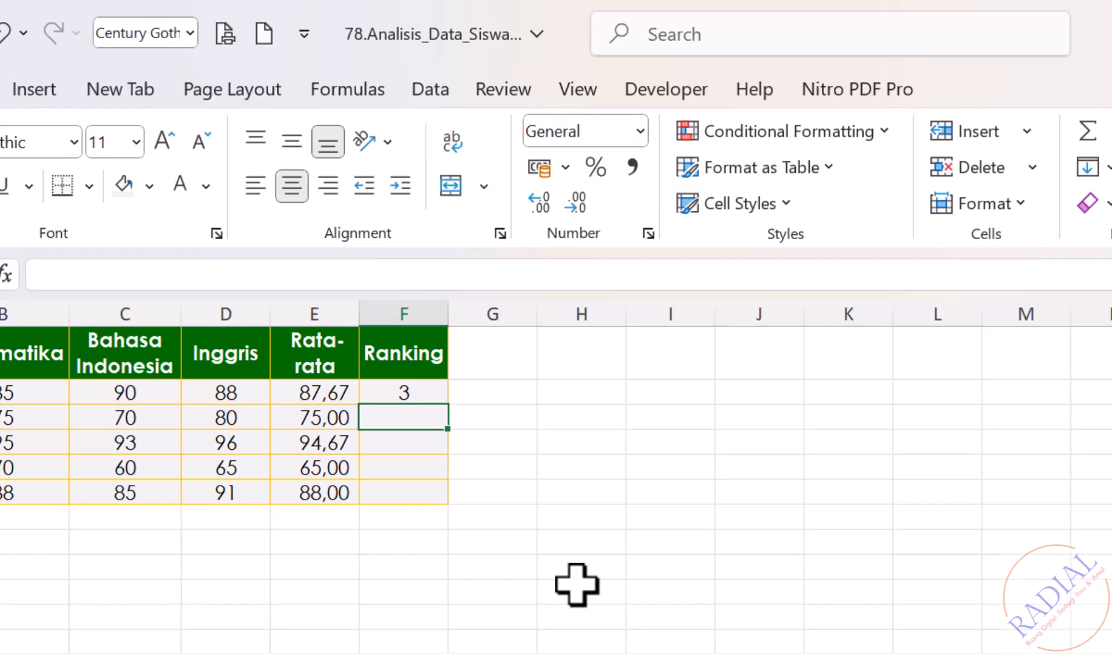
click(433, 395)
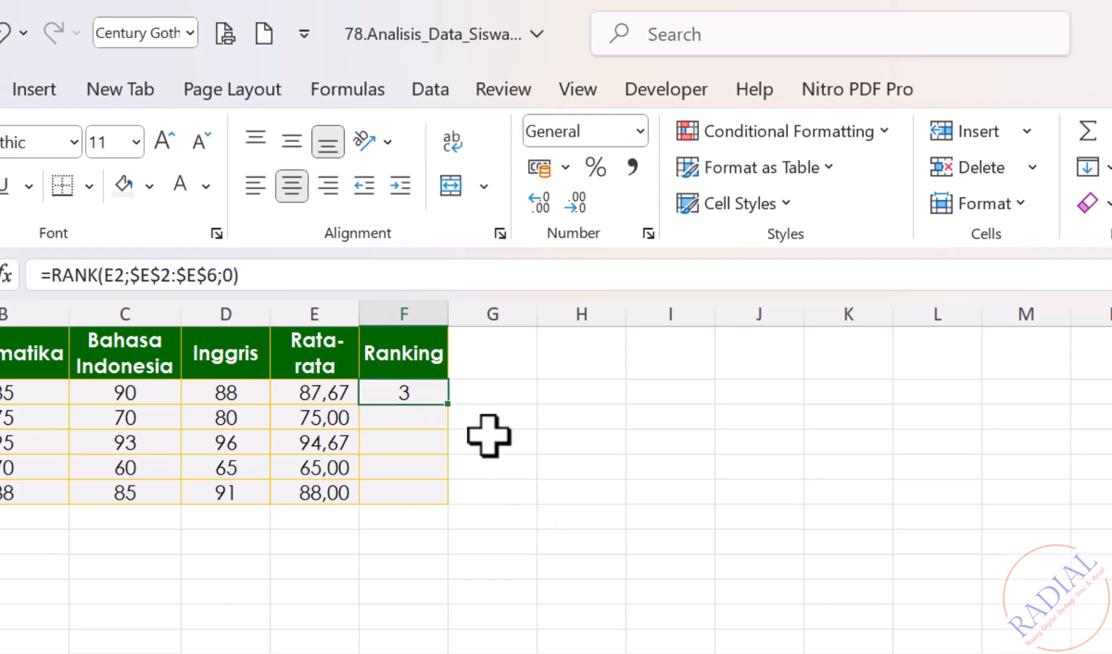
drag(449, 403, 444, 503)
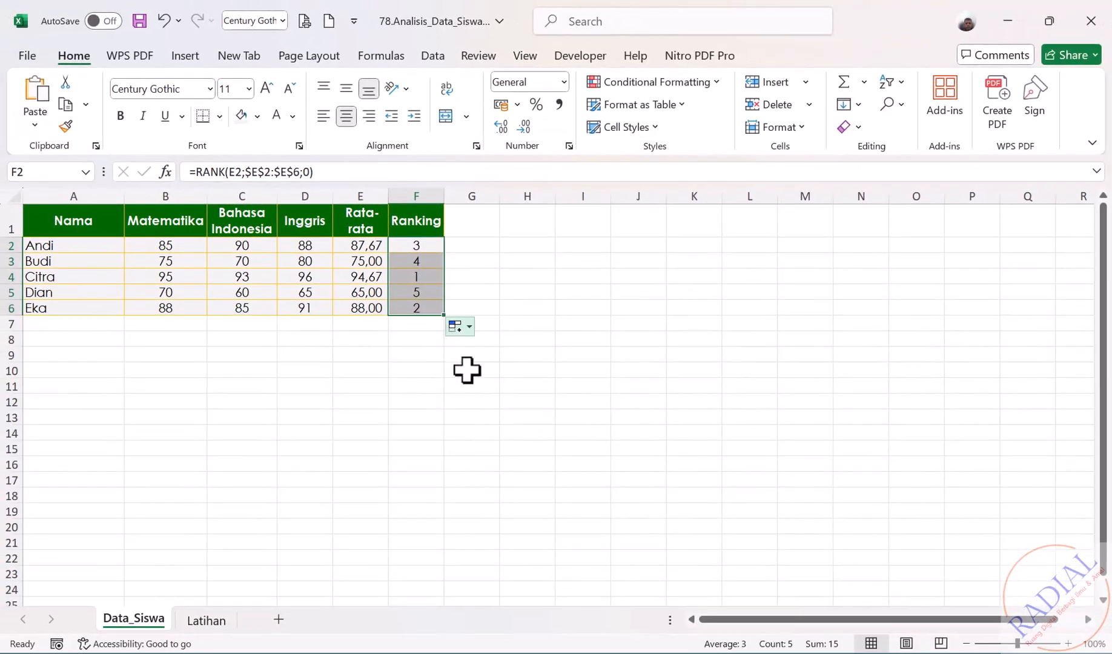
- Deselect the finished Ranking column showing ranks 1 to 5
click(480, 395)
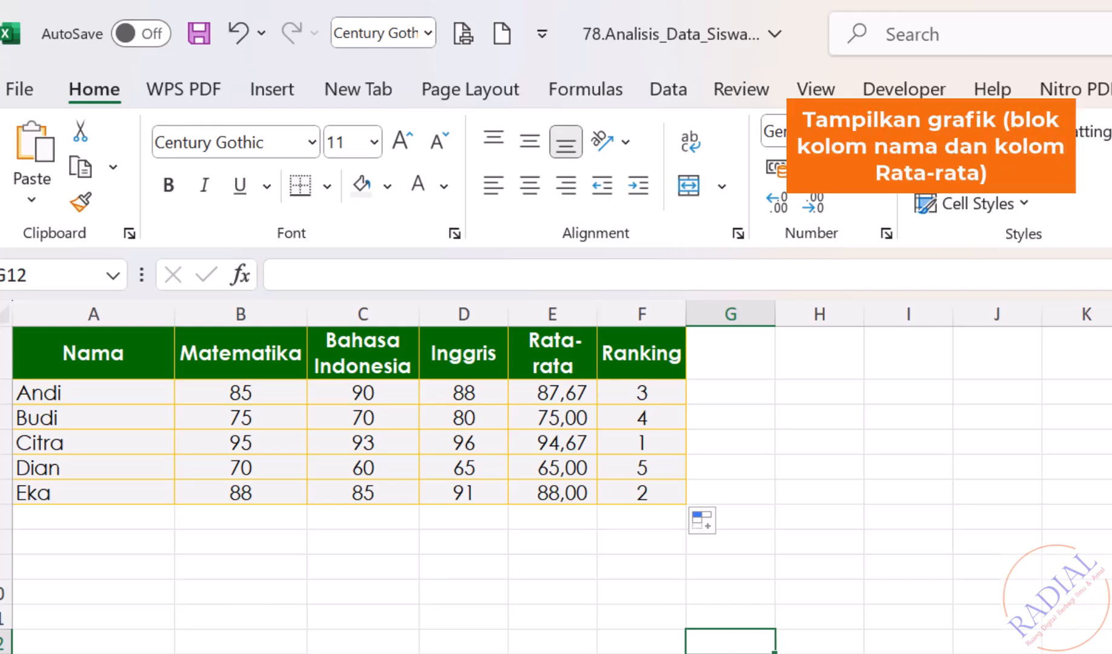
- Select the student names and the Rata-rata averages, then insert a 2-D clustered column chart
click(133, 369)
drag(133, 372, 117, 487)
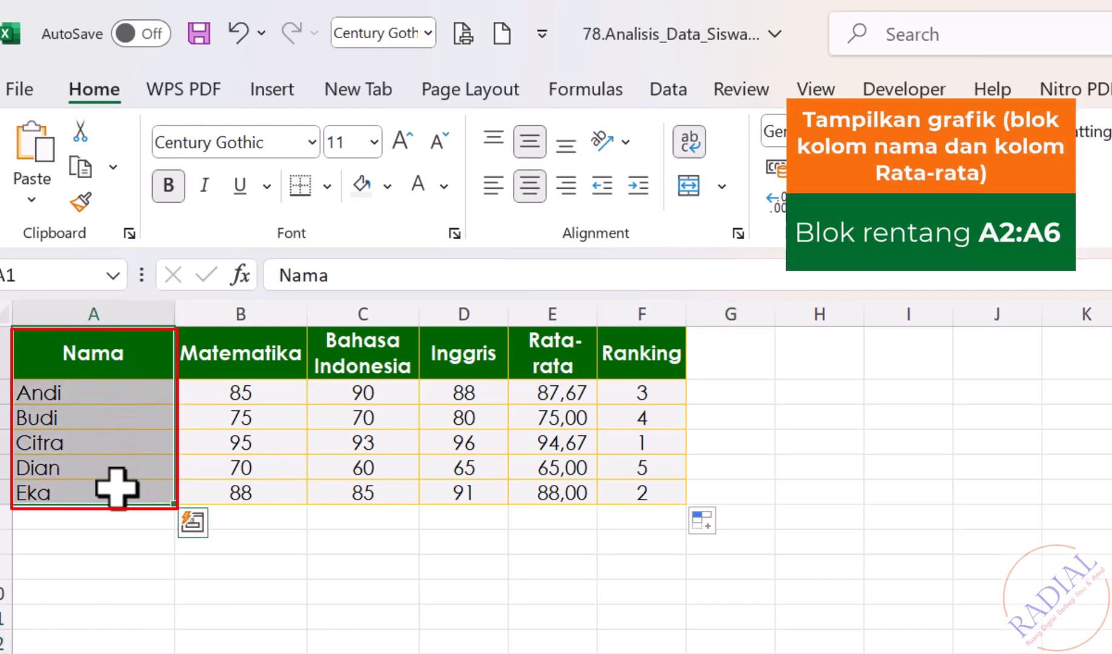
ctrl+click(561, 345)
drag(561, 345, 562, 491)
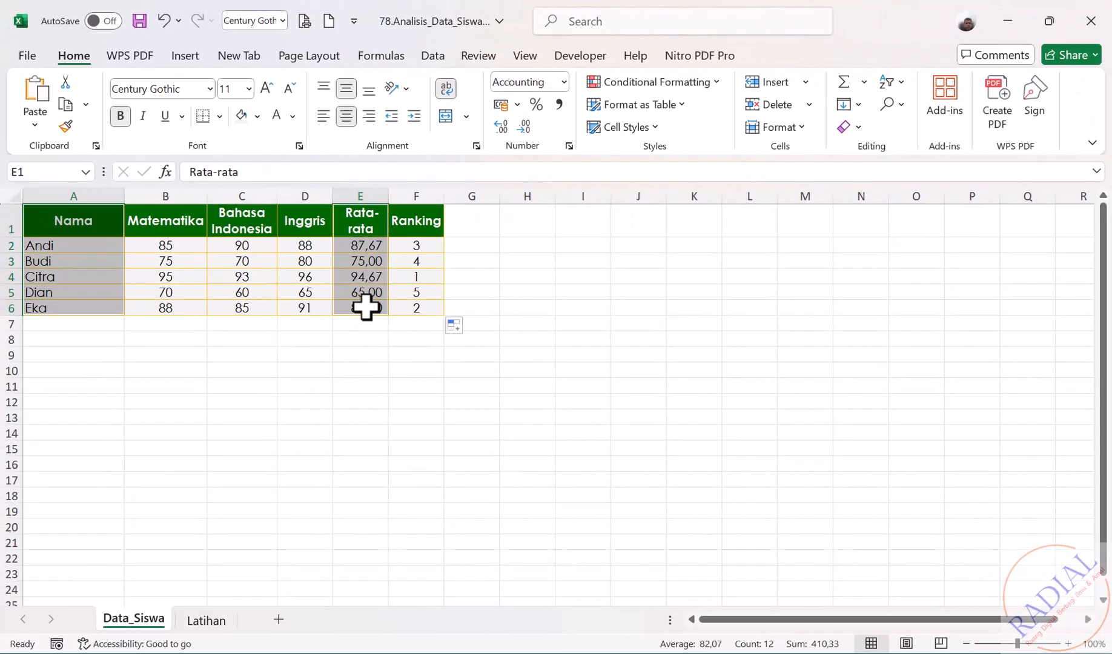
click(184, 55)
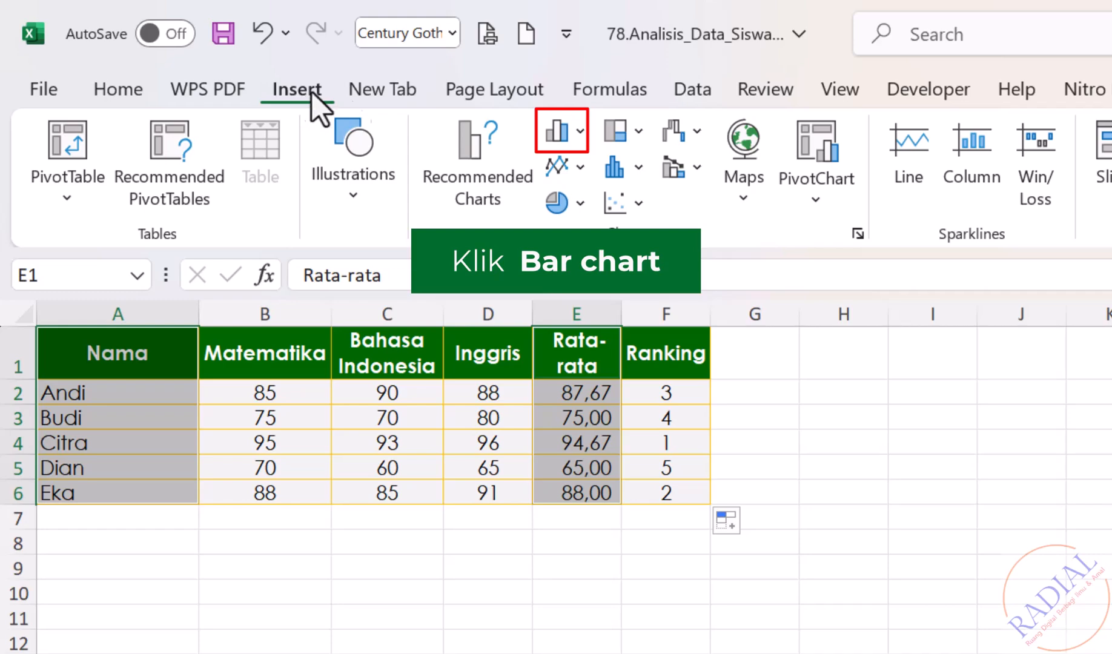
click(580, 137)
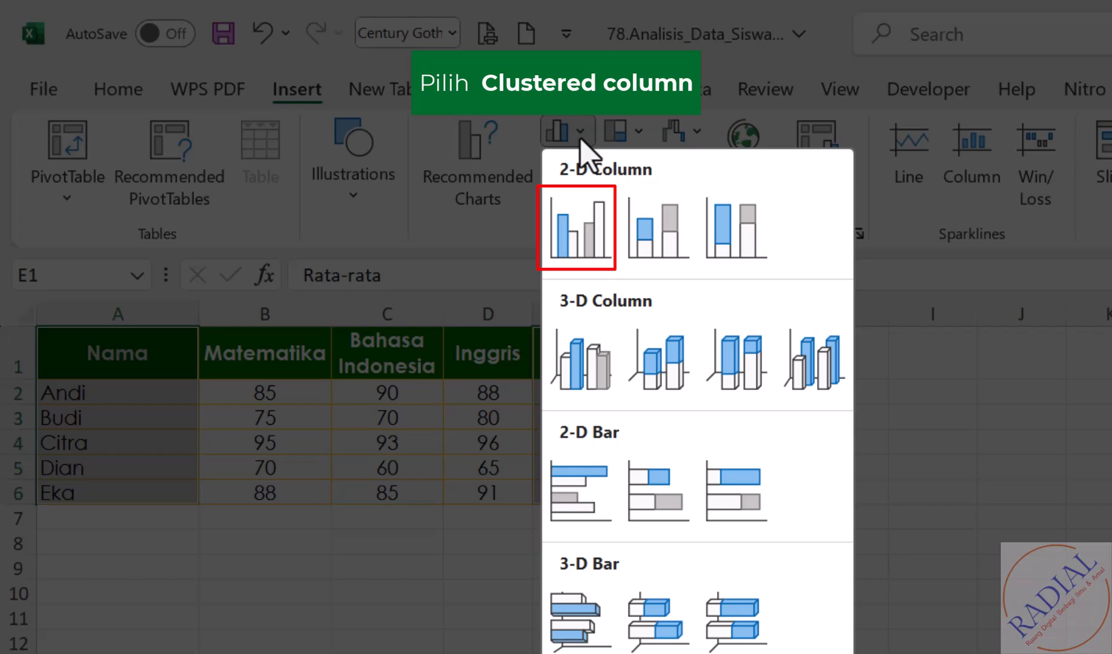
click(579, 228)
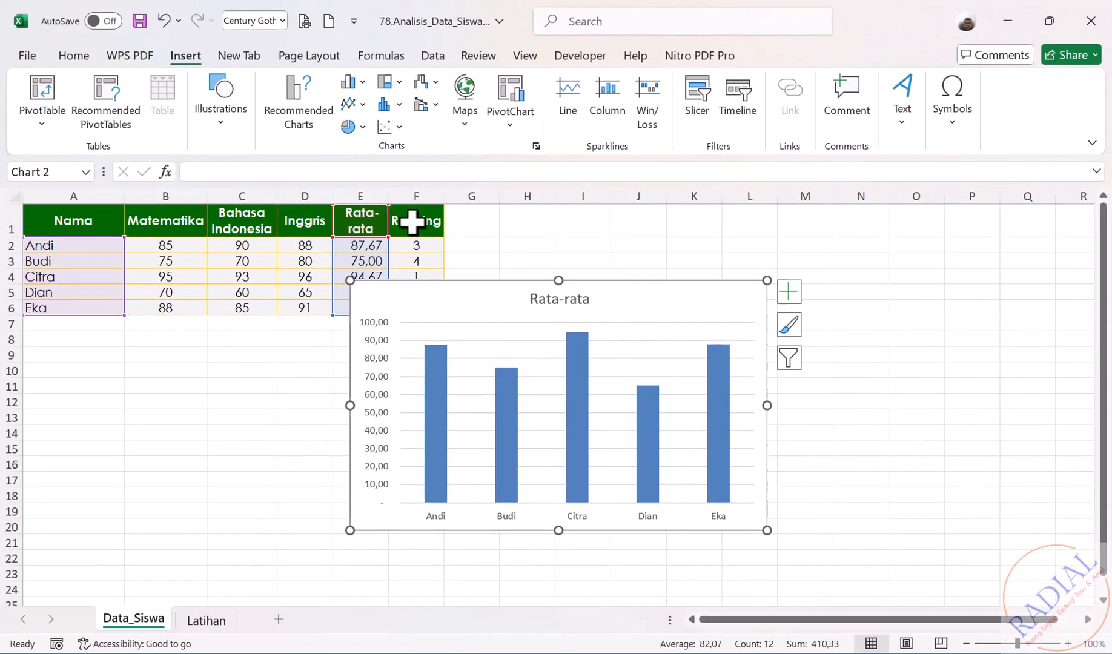
- Move the chart beside the table and add axis titles 'Nilai rat-rata' and 'Nama Siswa'
drag(488, 307, 592, 237)
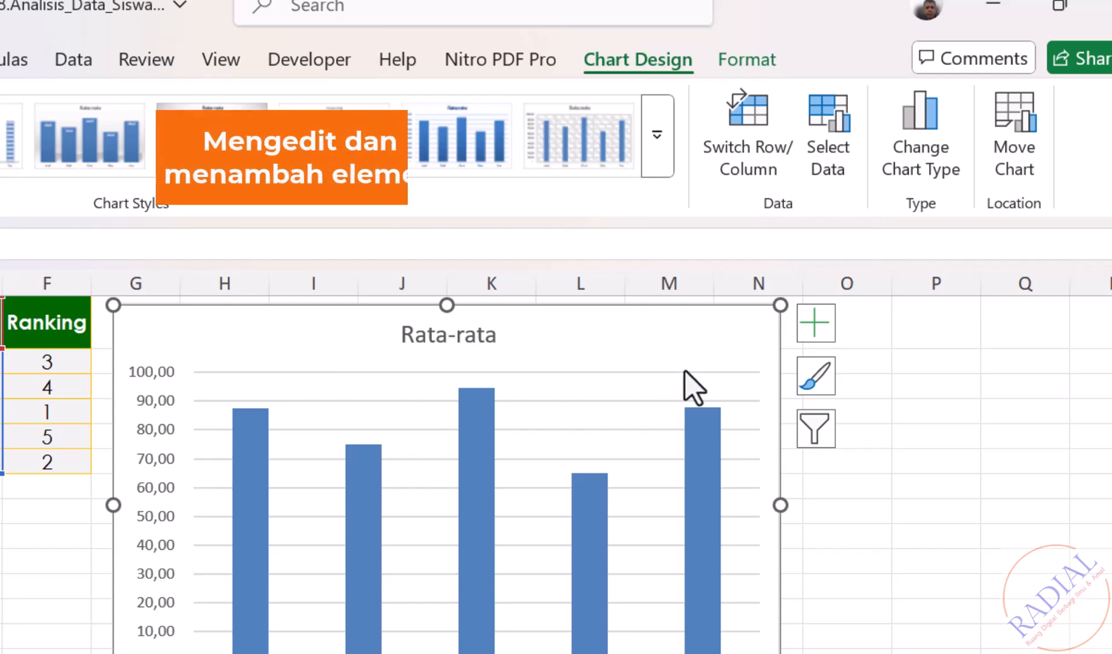
click(815, 323)
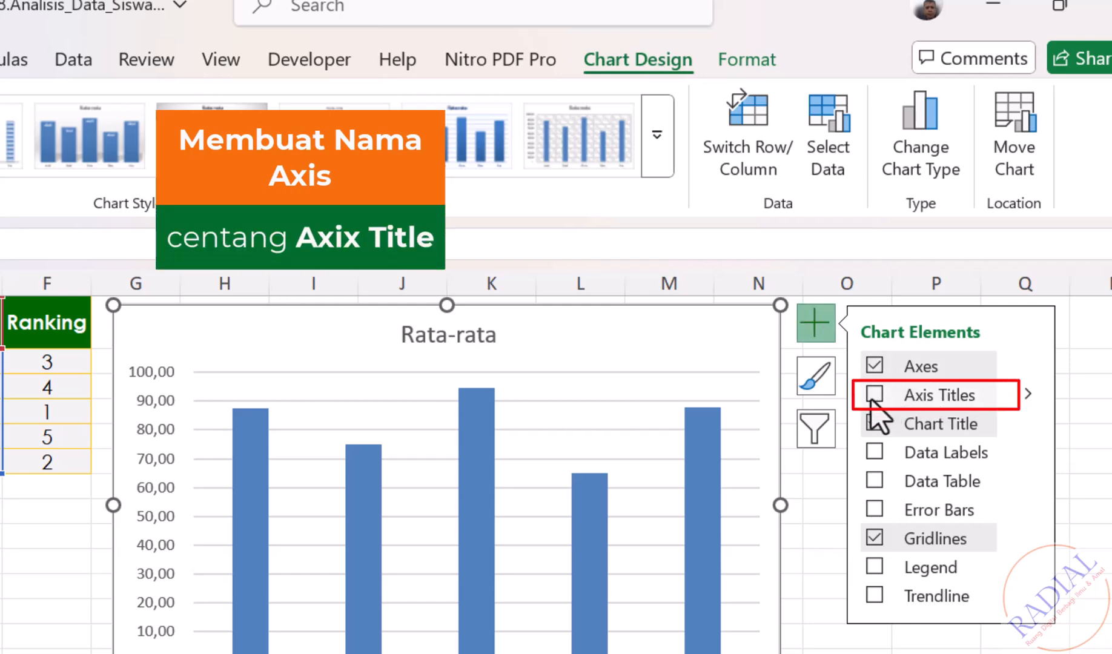
click(874, 395)
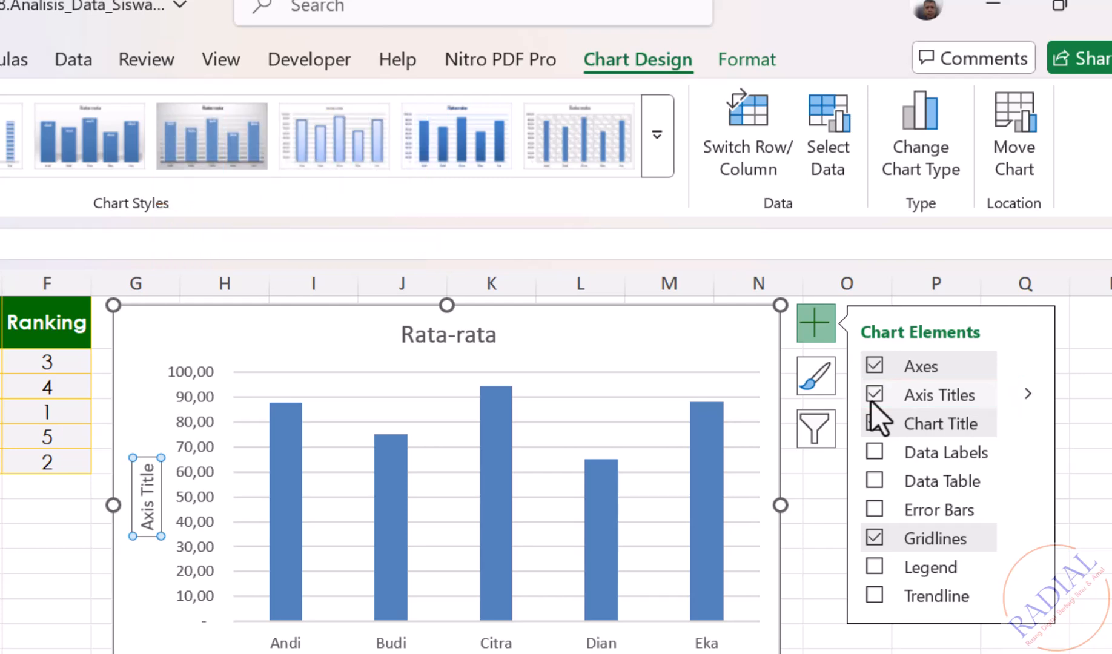
triple_click(146, 476)
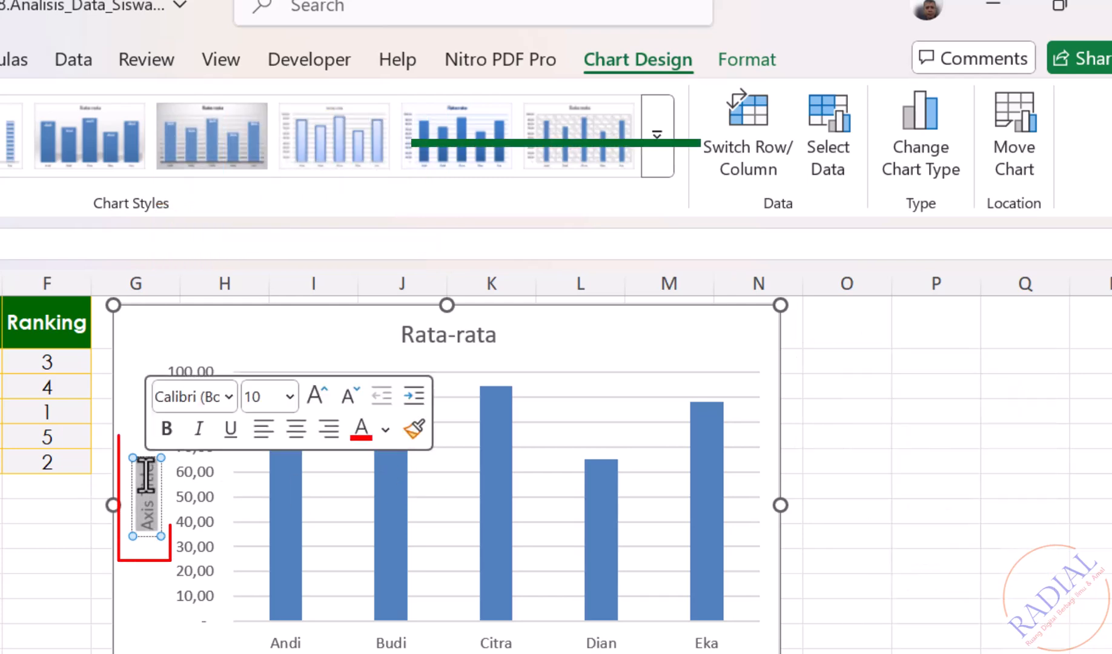
key(BackSpace)
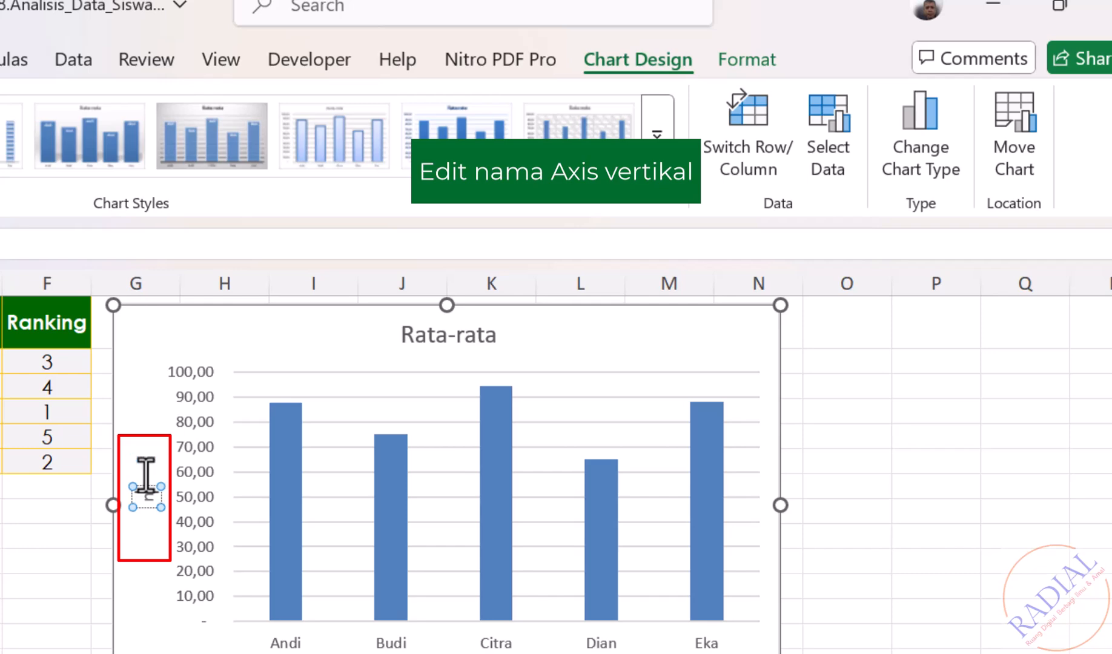
text(Nilai)
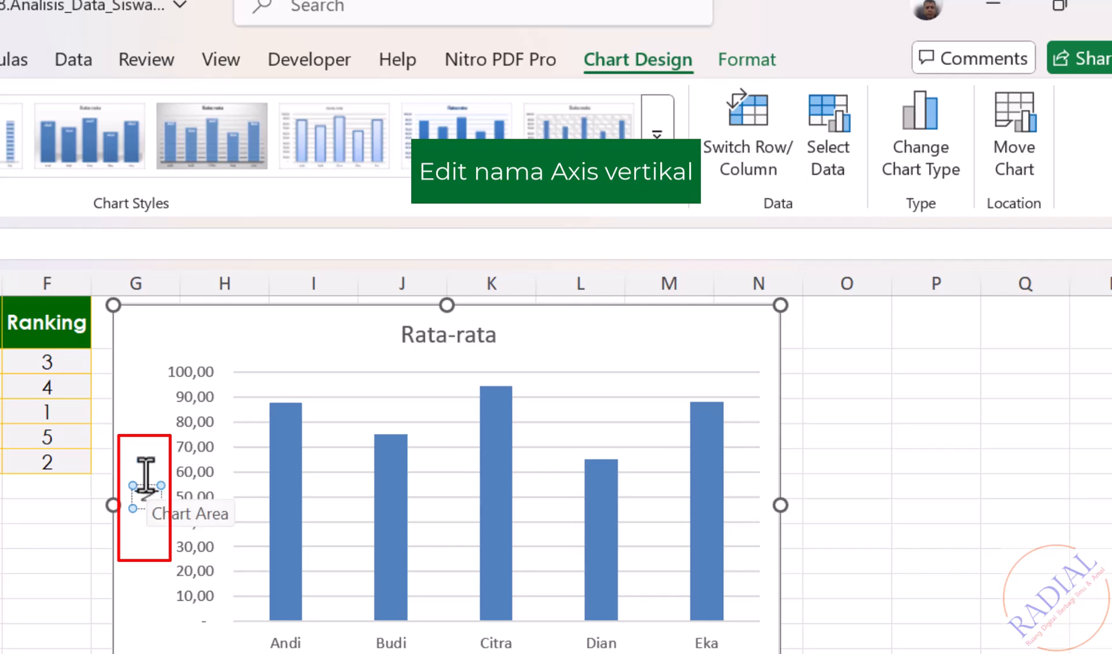
text( rat-rat)
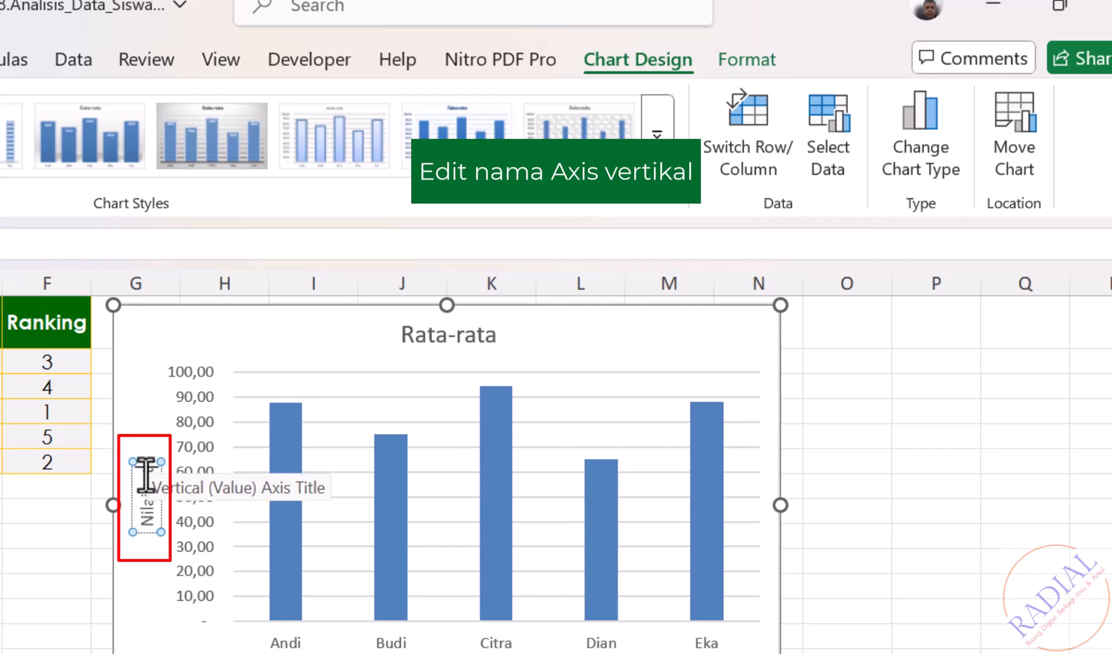
text(a)
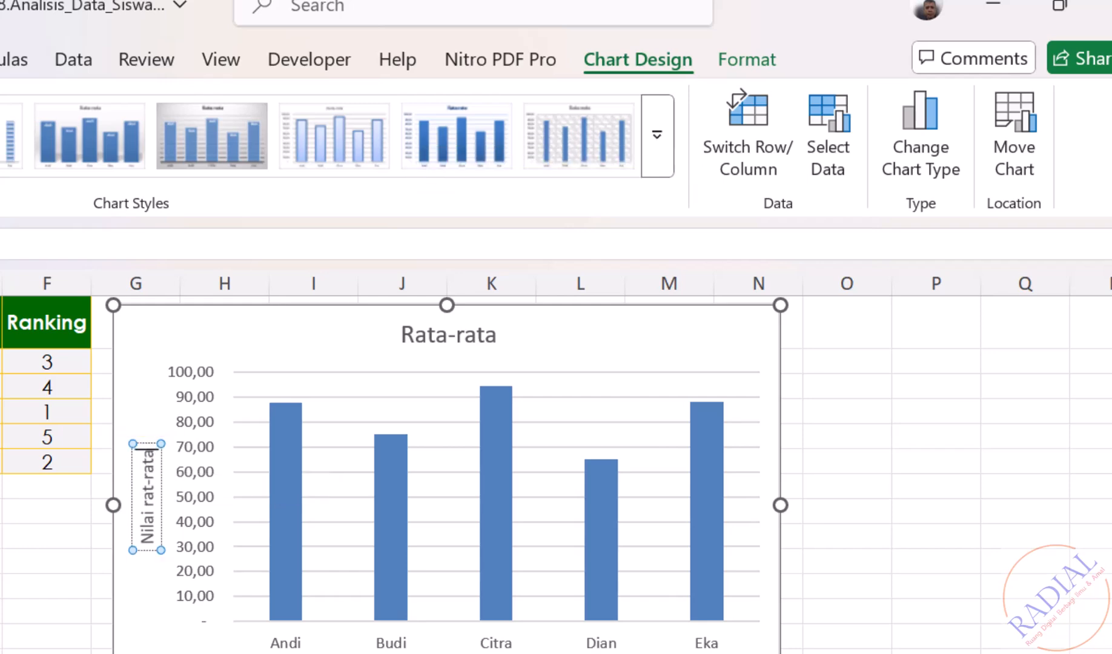
double_click(512, 617)
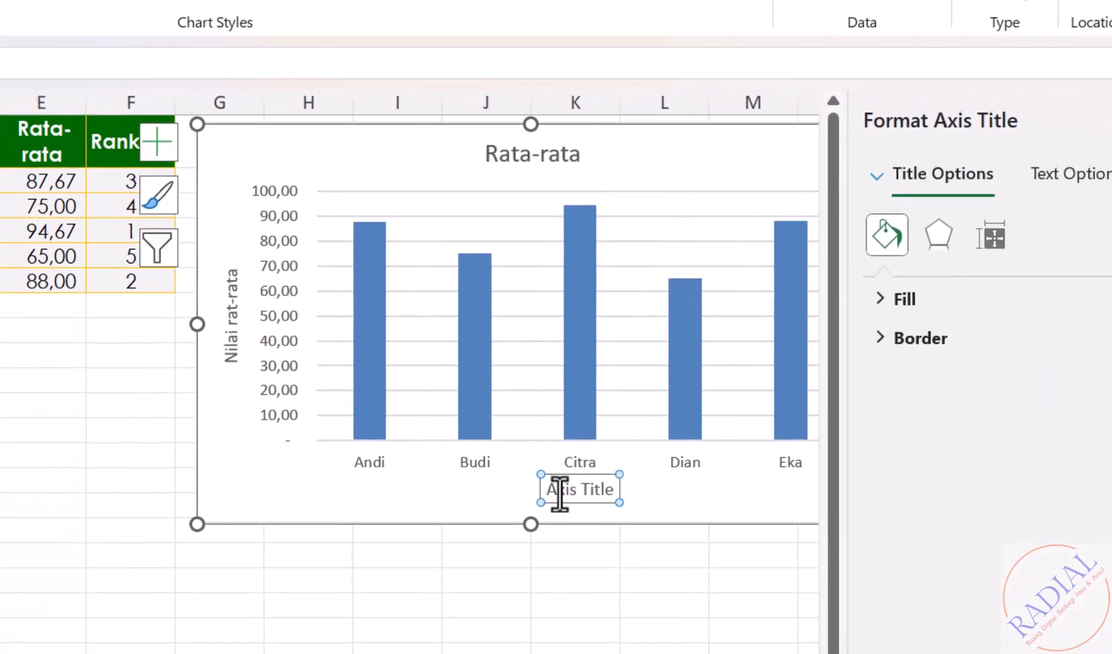
drag(545, 492, 626, 490)
text(Nama)
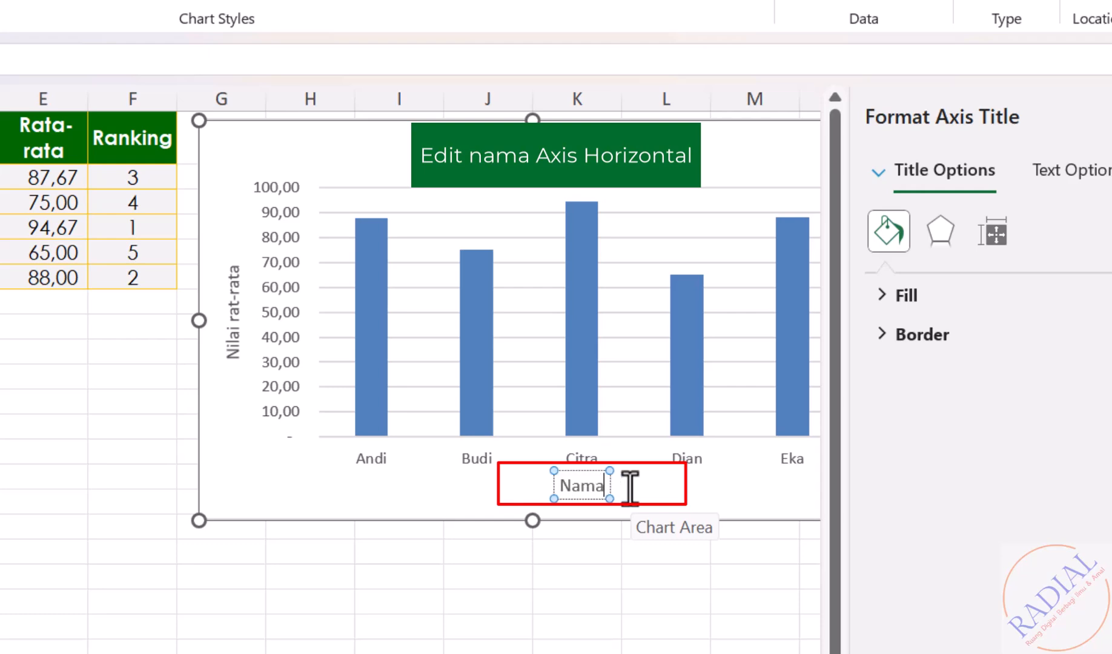
text( Siswa)
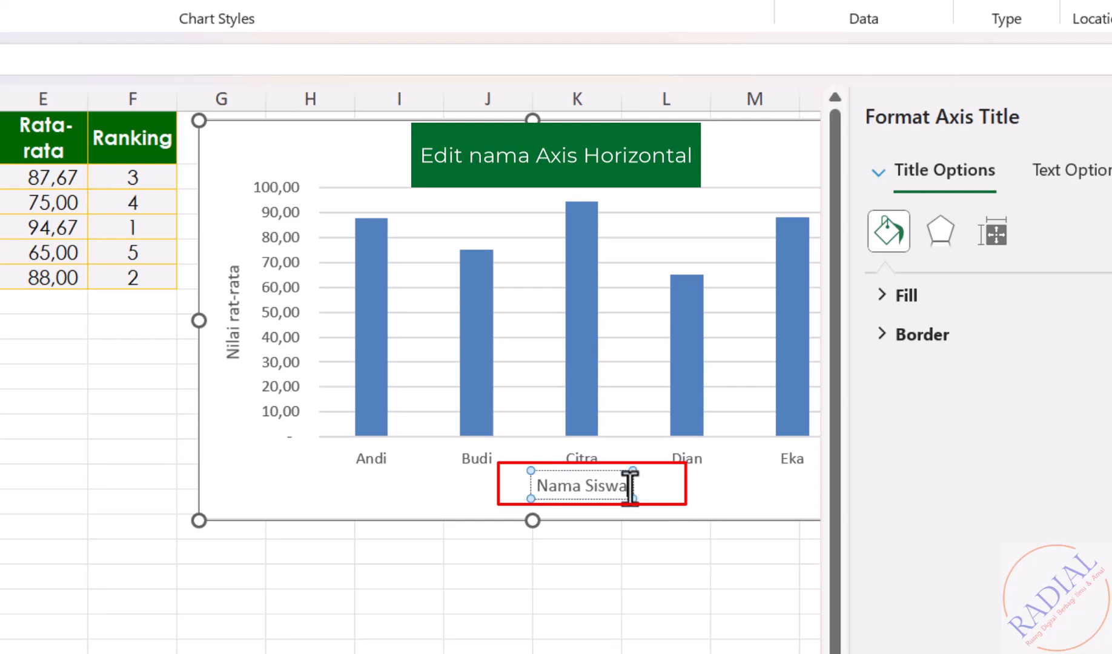
click(544, 616)
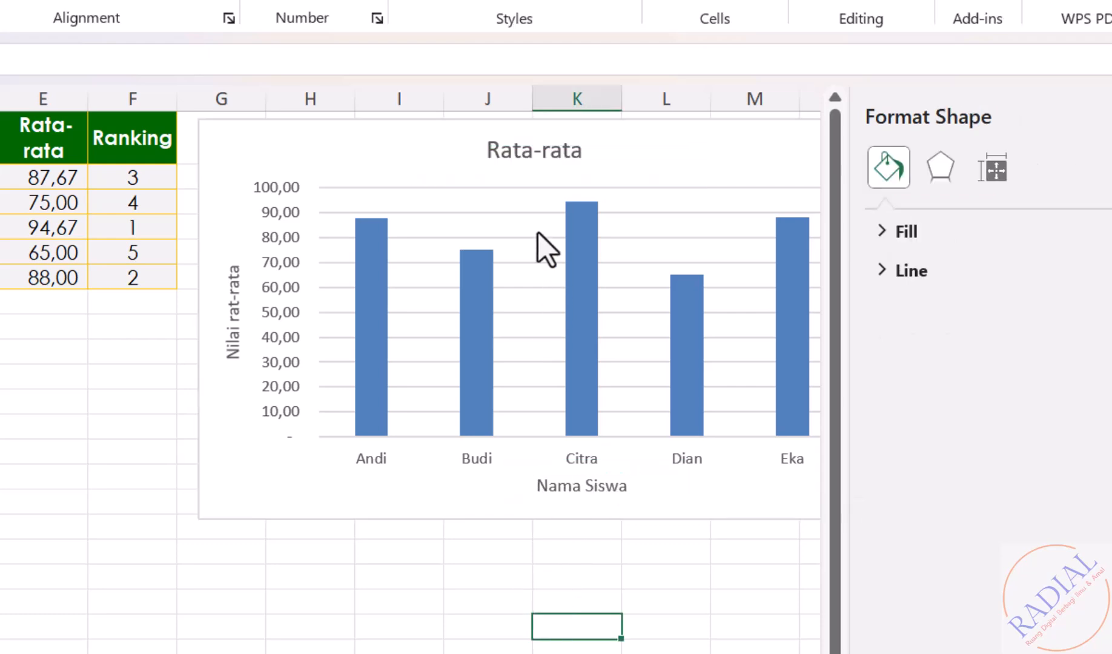
- Retitle the chart 'Grafik Nilai Rata-rata Siswa'
triple_click(590, 149)
text(Gra)
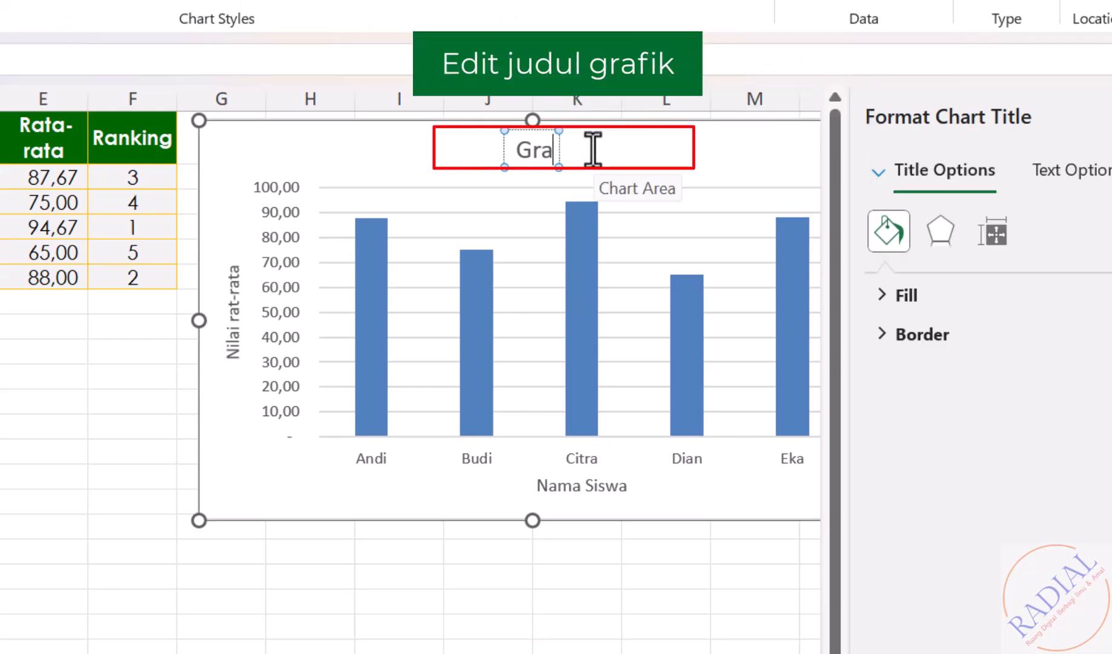
text(fik Nilai)
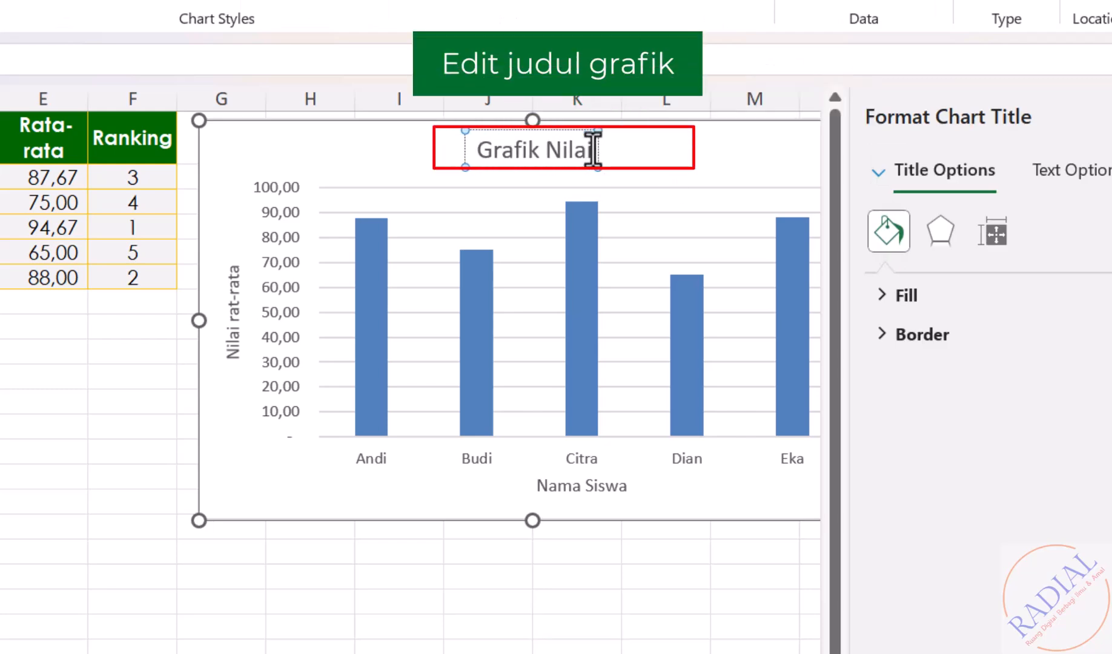
text( Rata-rata)
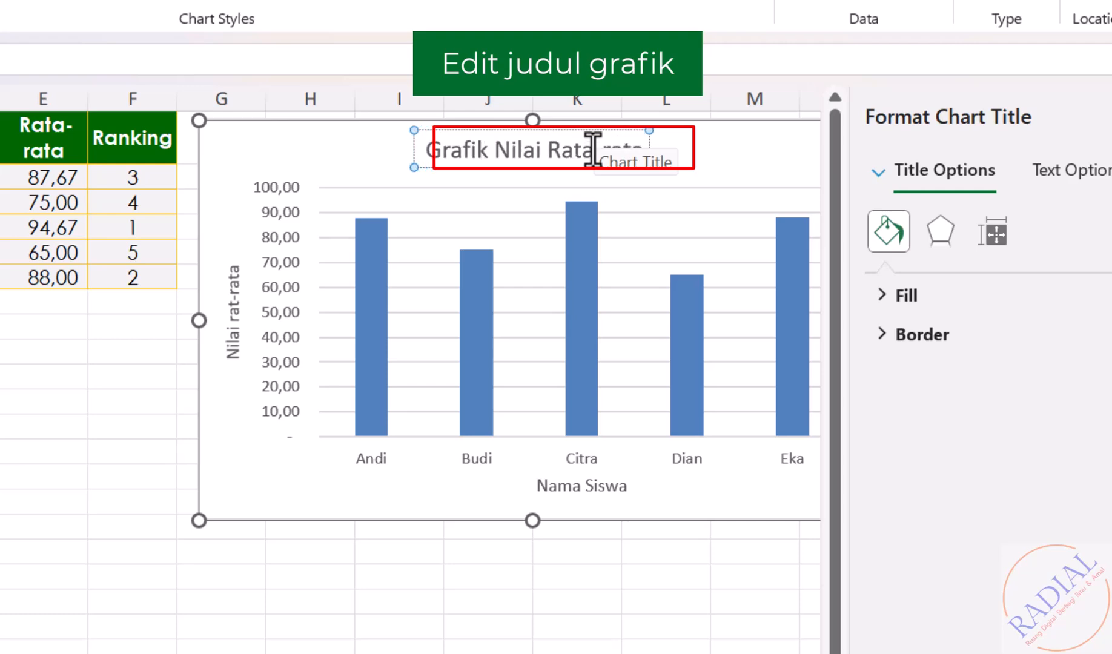
text( Siswa)
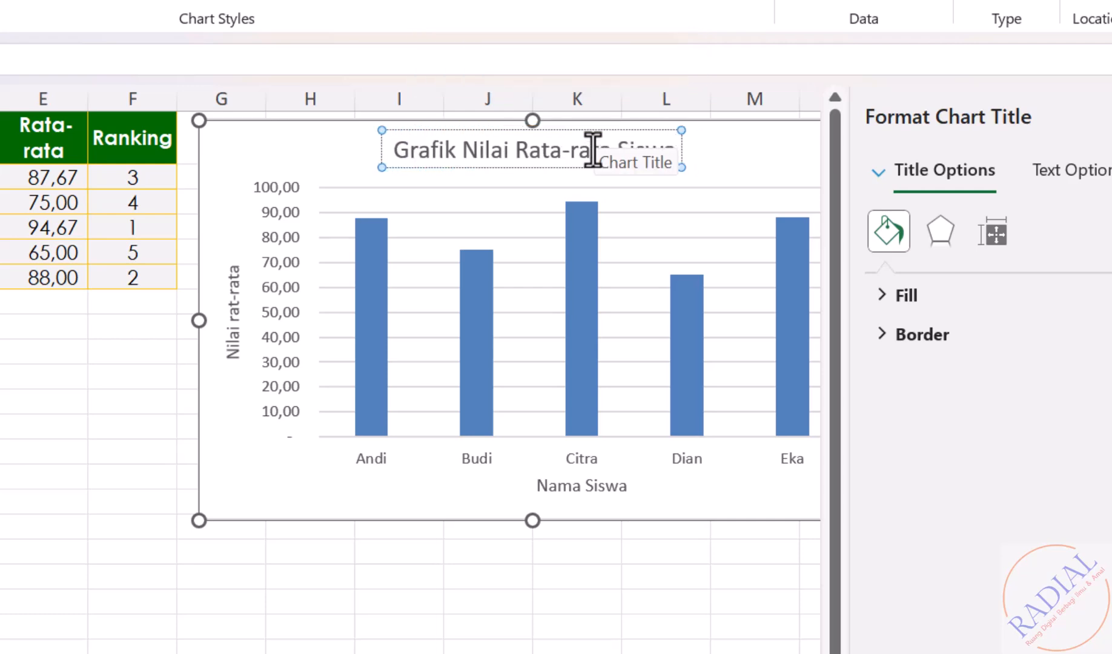
click(397, 650)
- Add a legend to the chart
scroll(398, 649, right, 3)
click(517, 133)
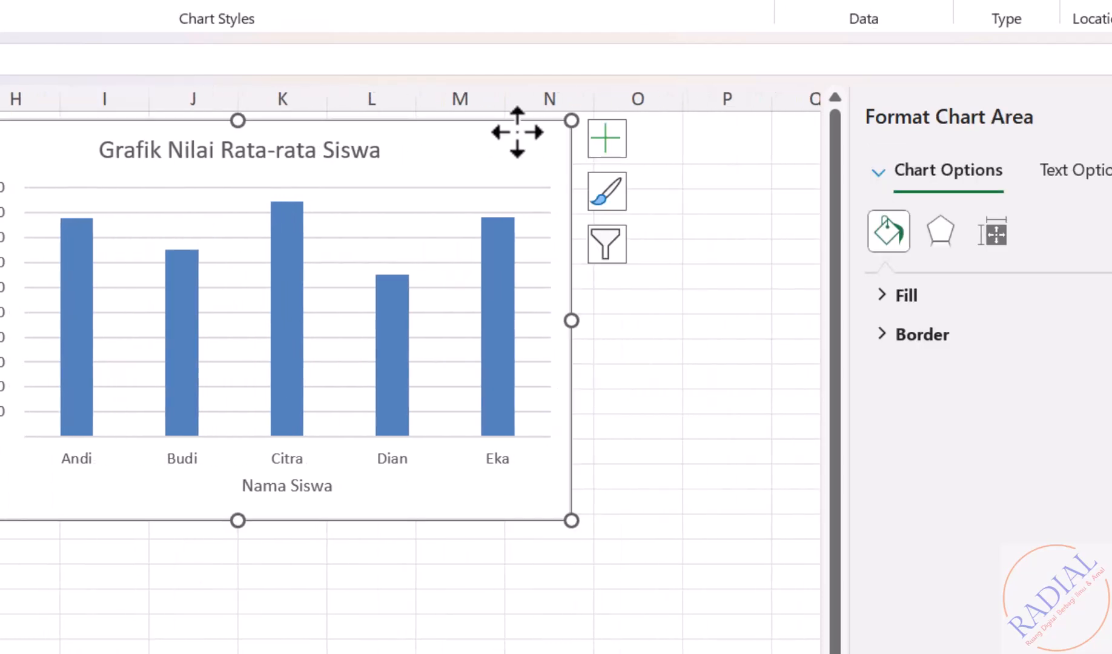
click(609, 147)
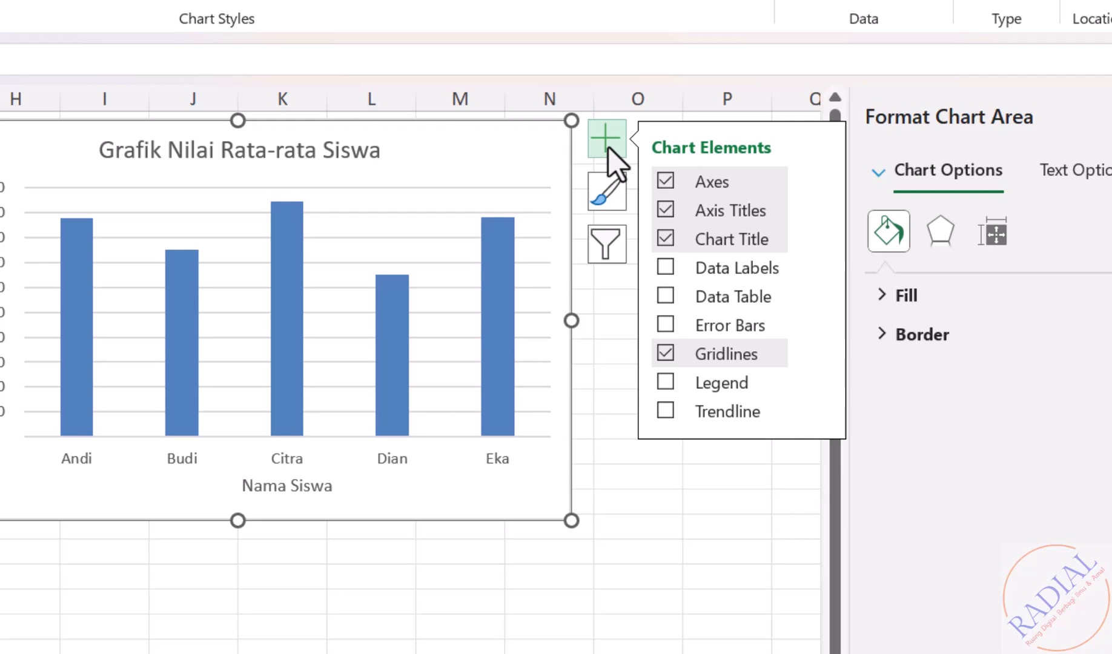
click(667, 384)
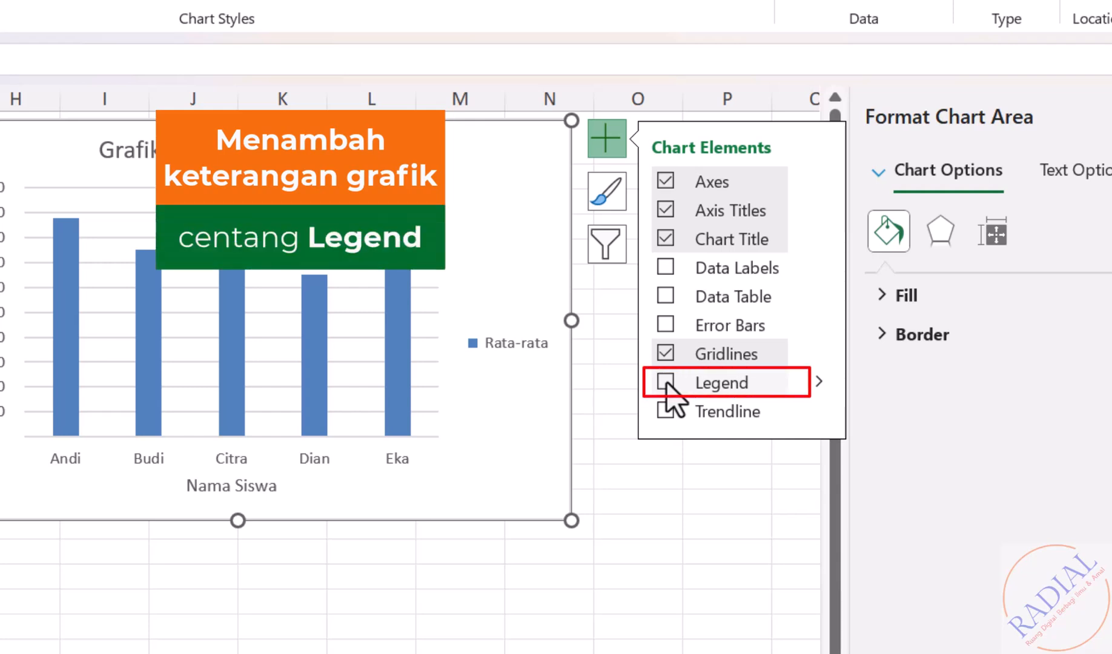
click(666, 384)
click(541, 602)
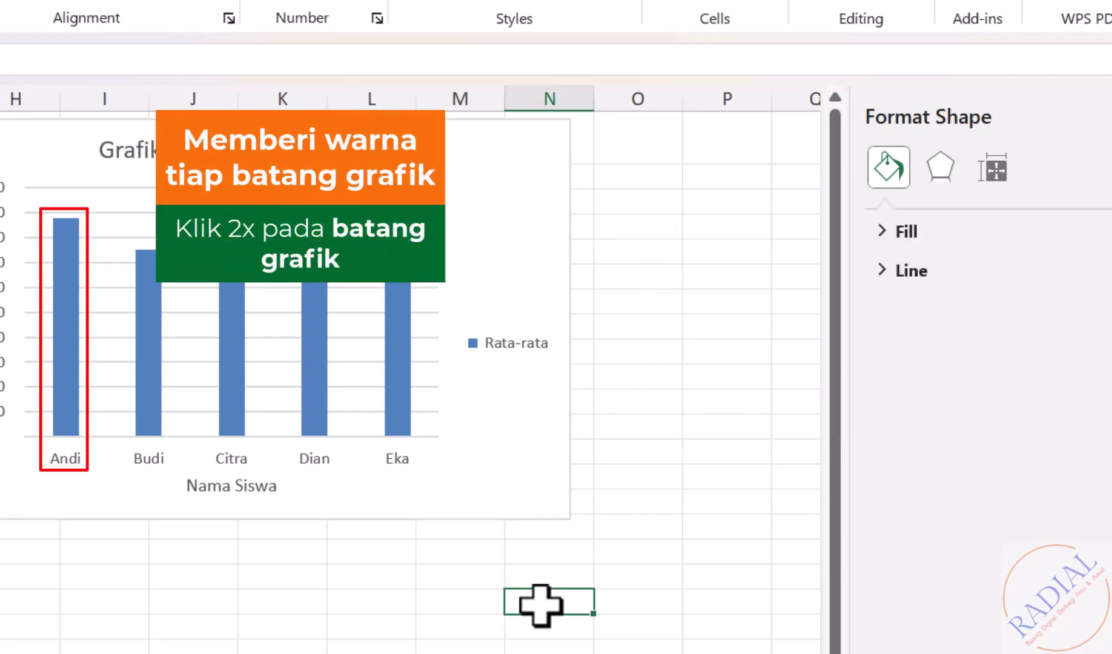
- Give Andi's bar a solid dark red fill
double_click(68, 356)
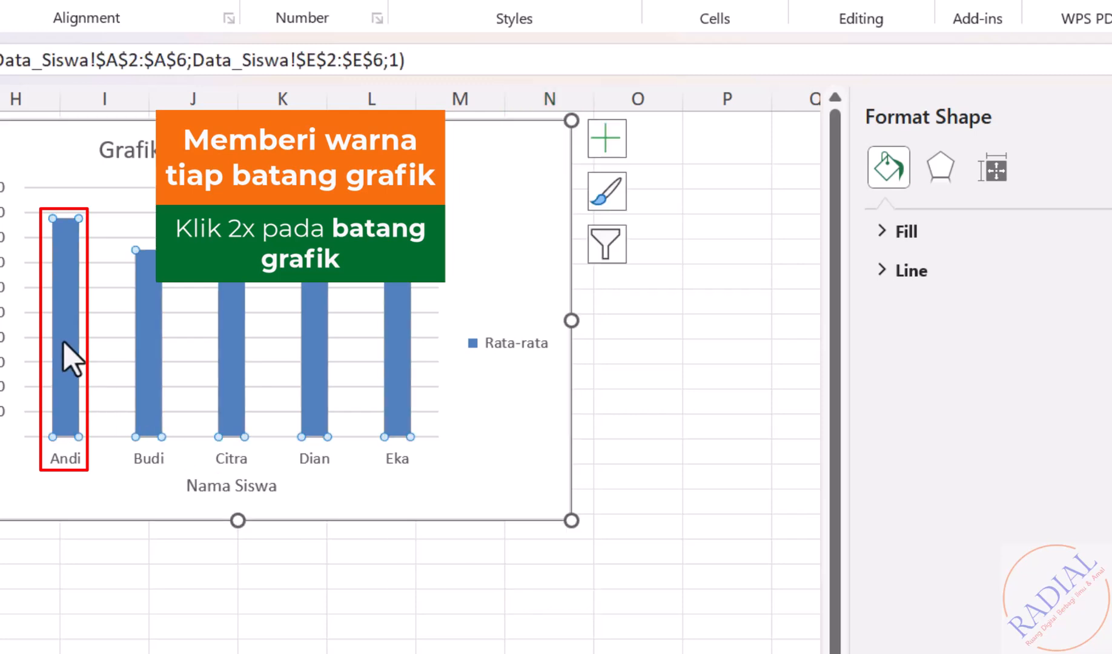
click(70, 357)
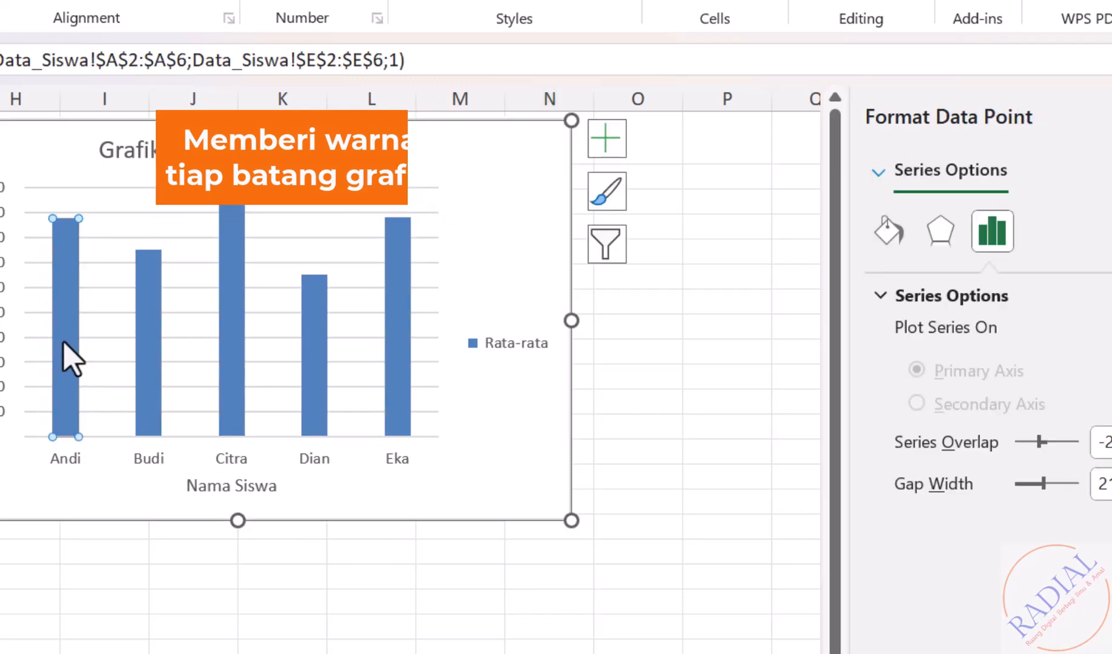
click(885, 241)
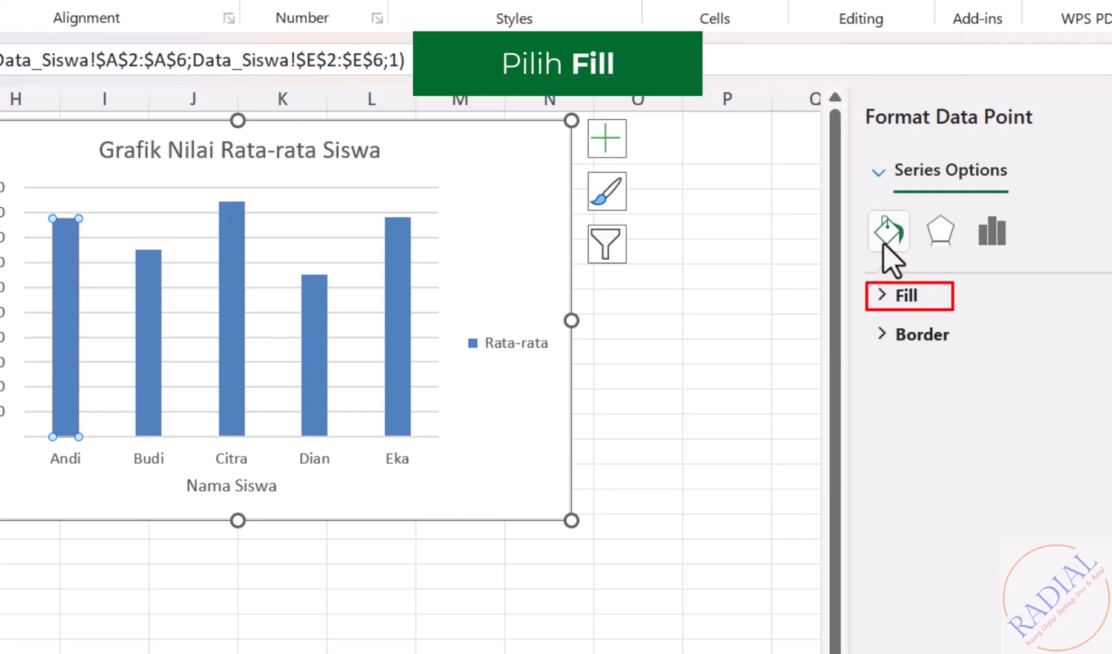
click(905, 297)
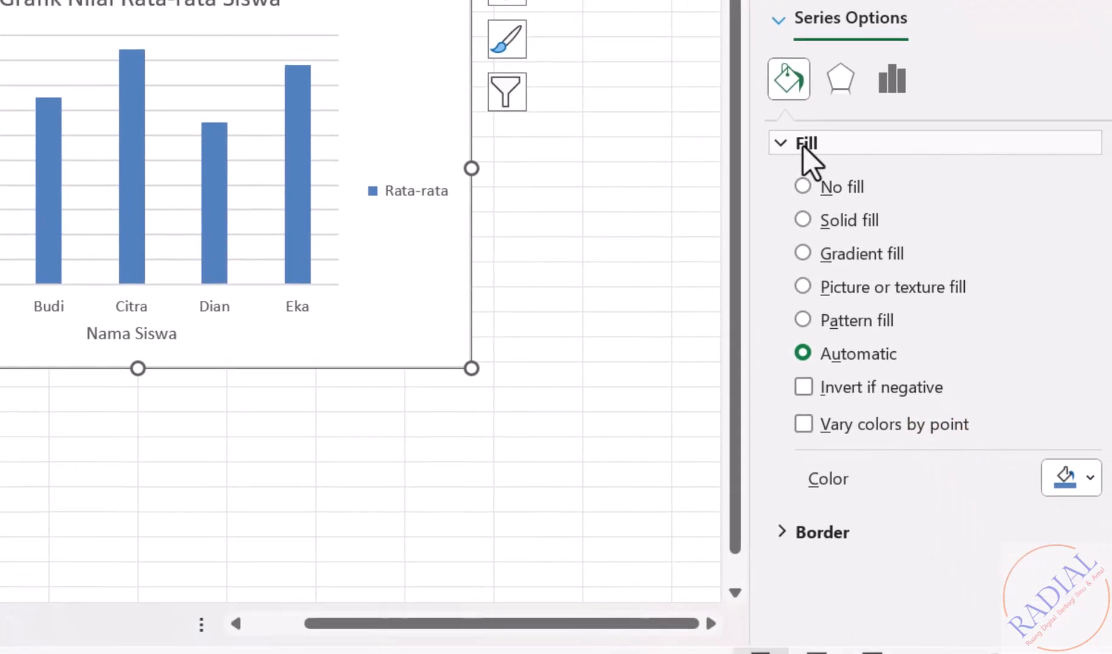
click(802, 220)
click(1071, 484)
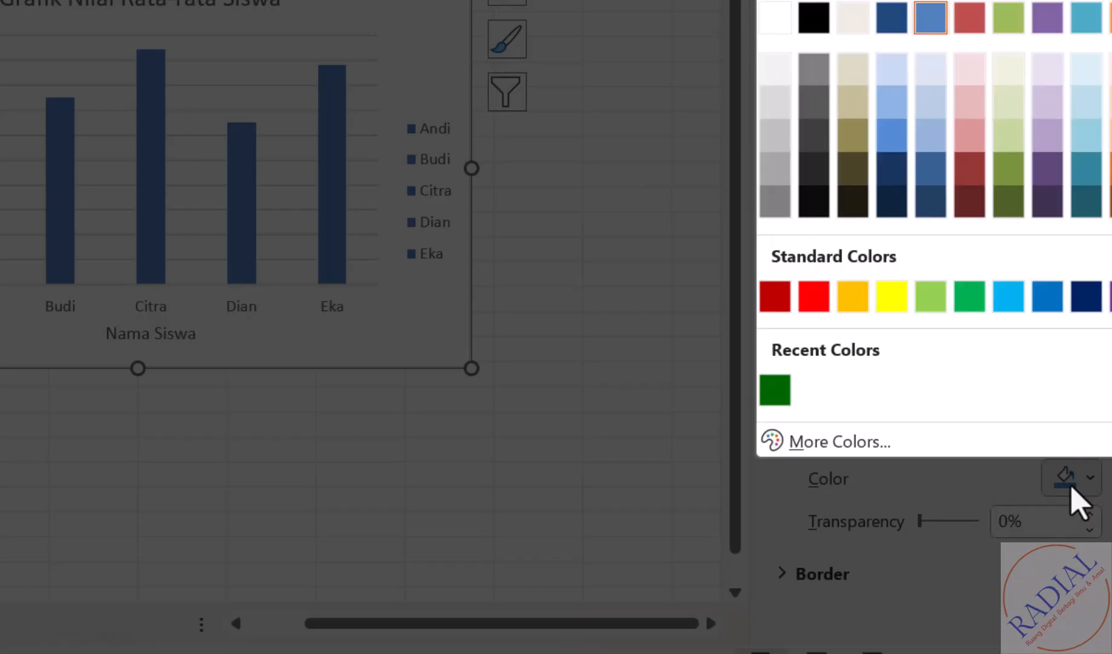
click(776, 303)
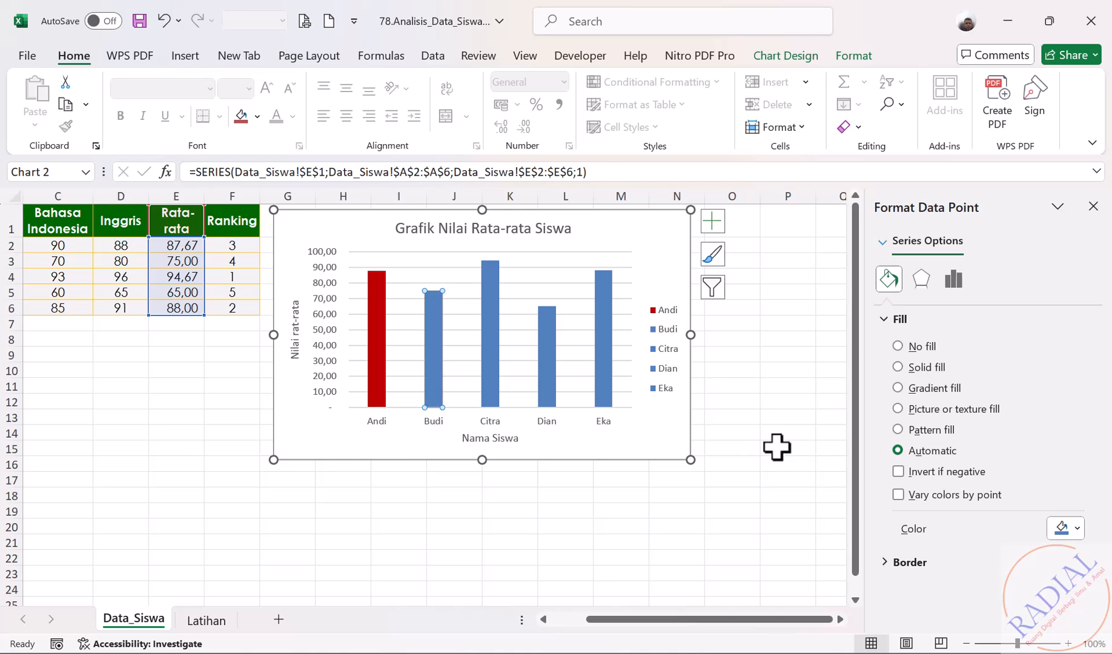
- Fill the Budi bar solid green and the Citra bar solid gold
click(899, 367)
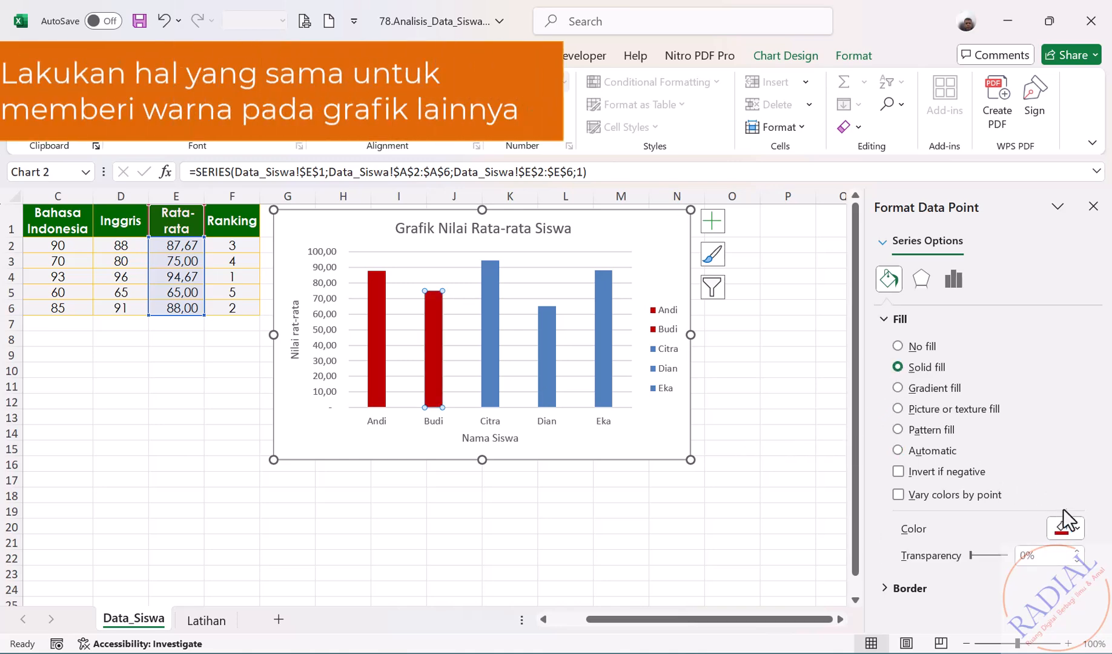
click(1081, 530)
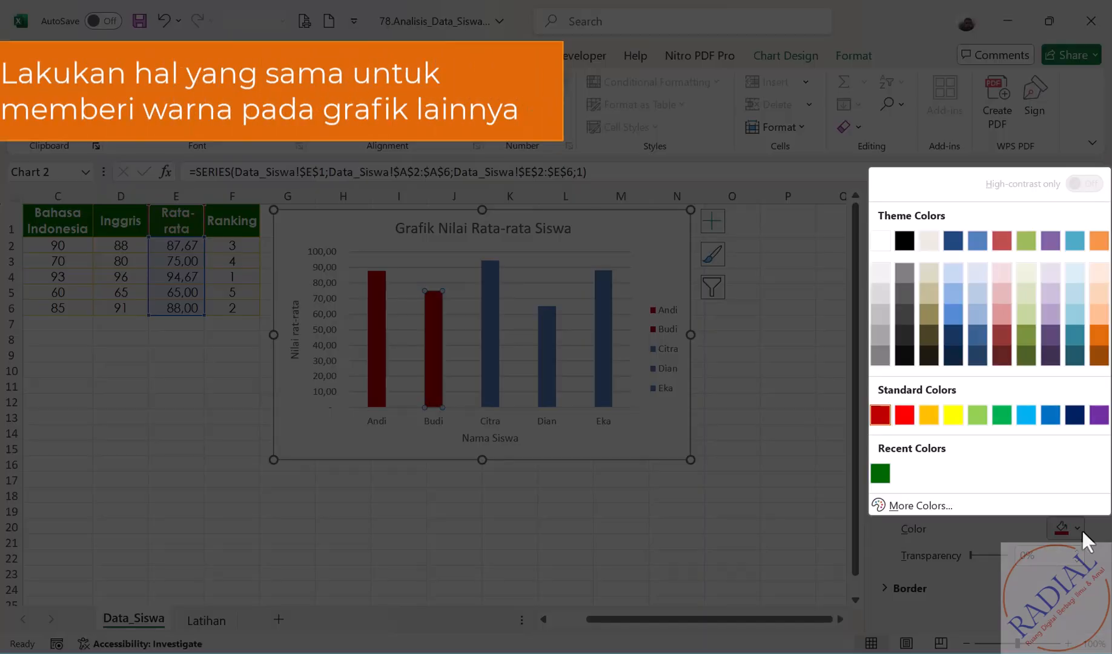
click(1000, 412)
click(492, 351)
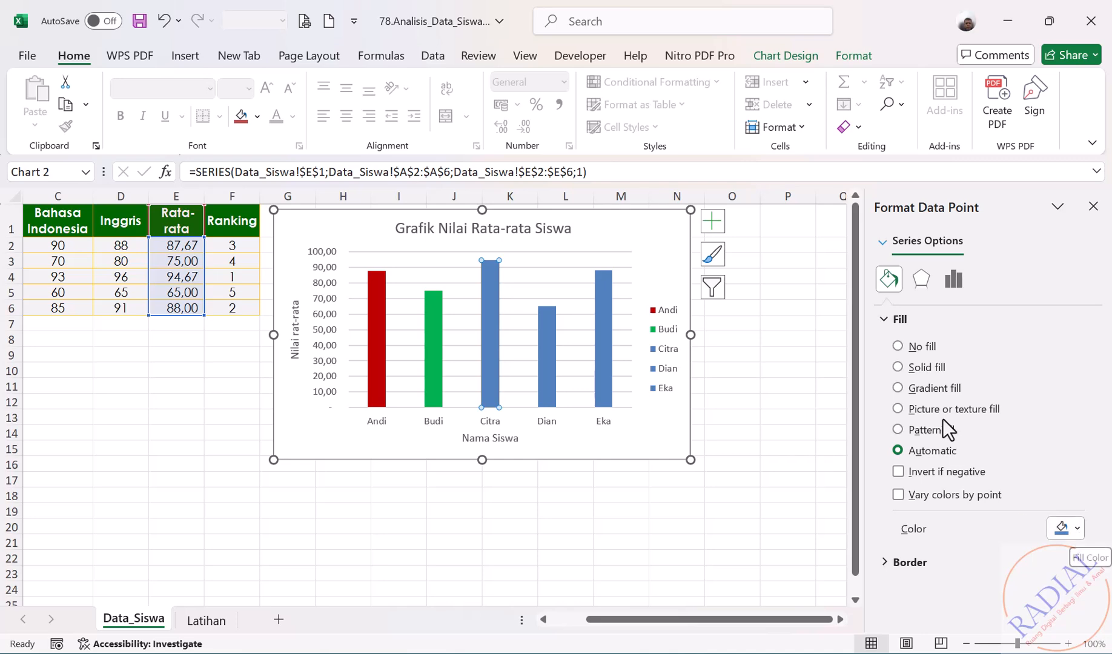
click(898, 367)
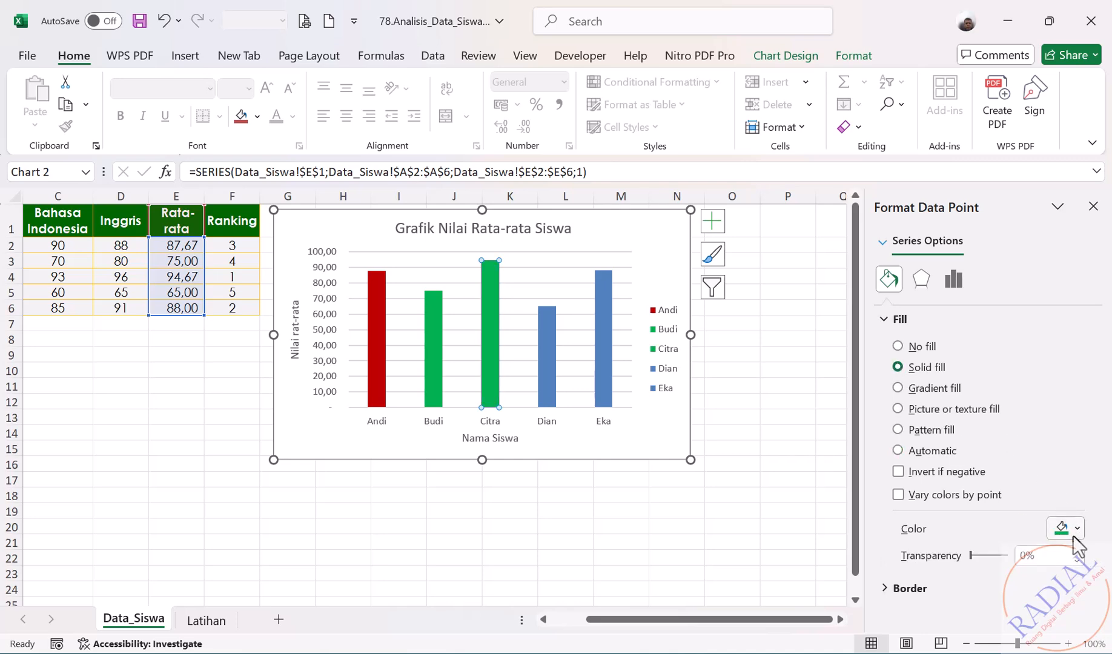
click(1076, 530)
click(931, 415)
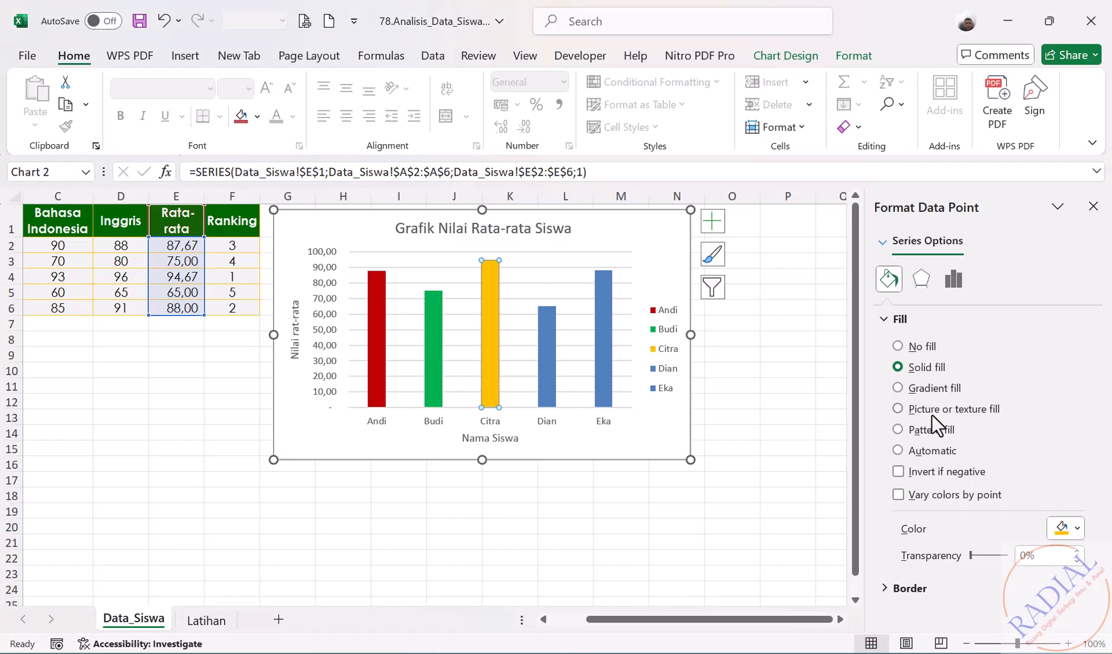
- Colour the Dian bar purple
click(547, 347)
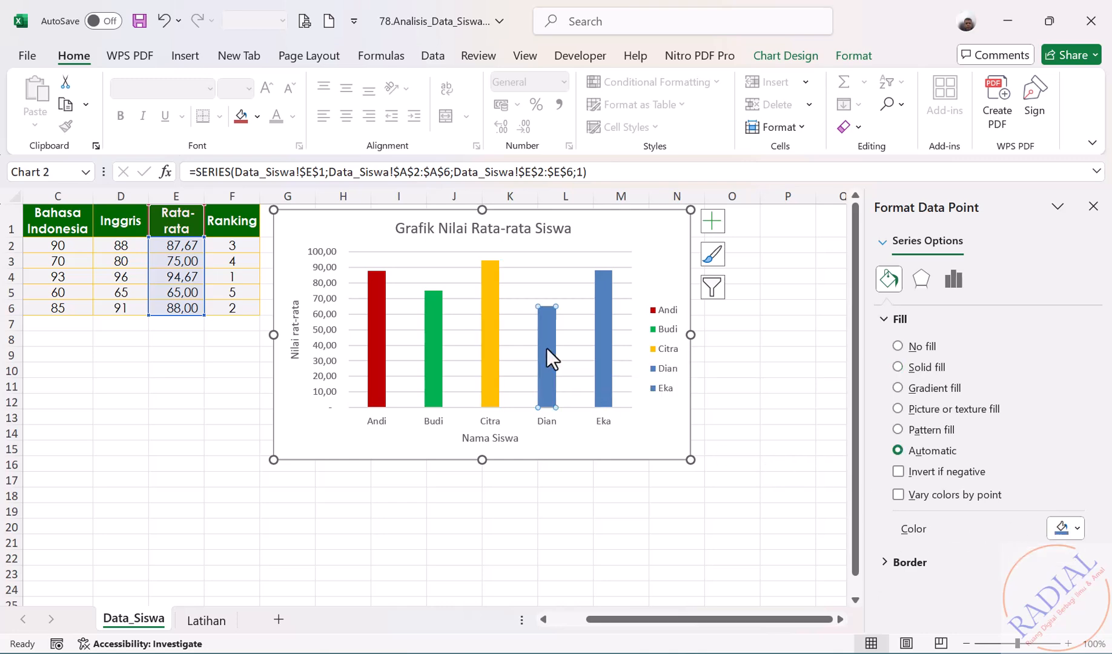
click(1077, 529)
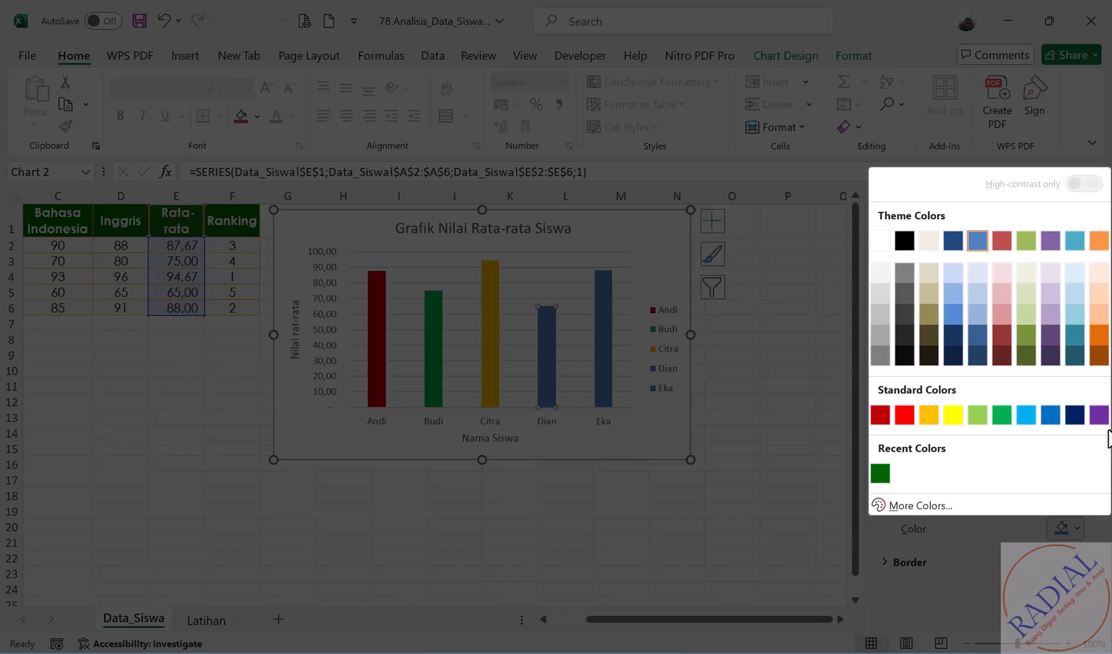
click(1101, 415)
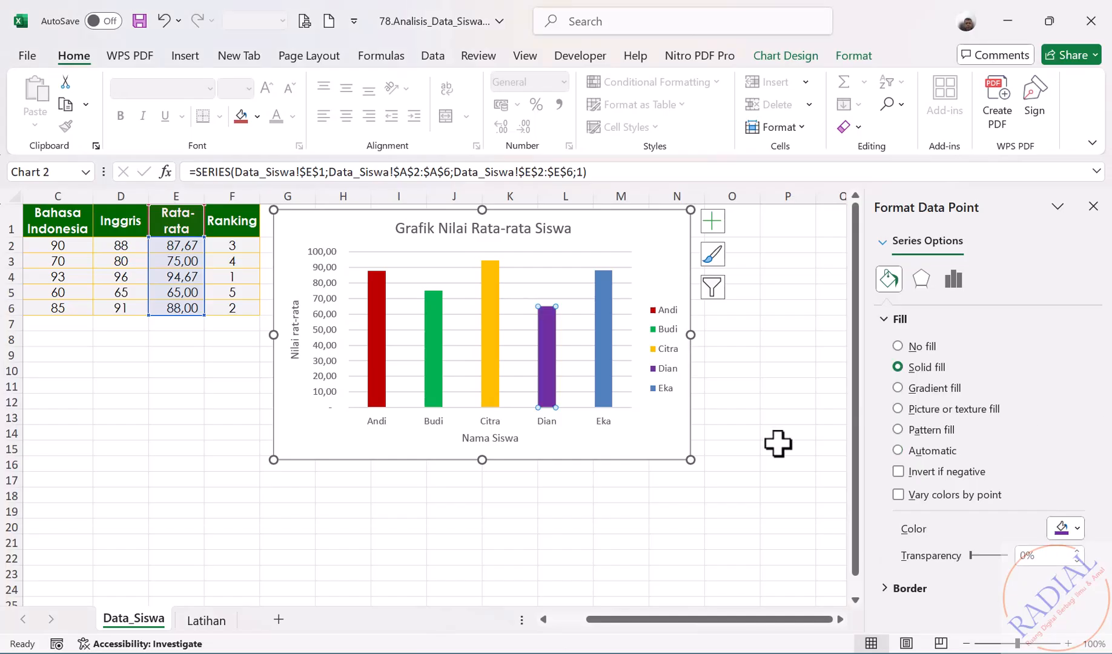
click(767, 450)
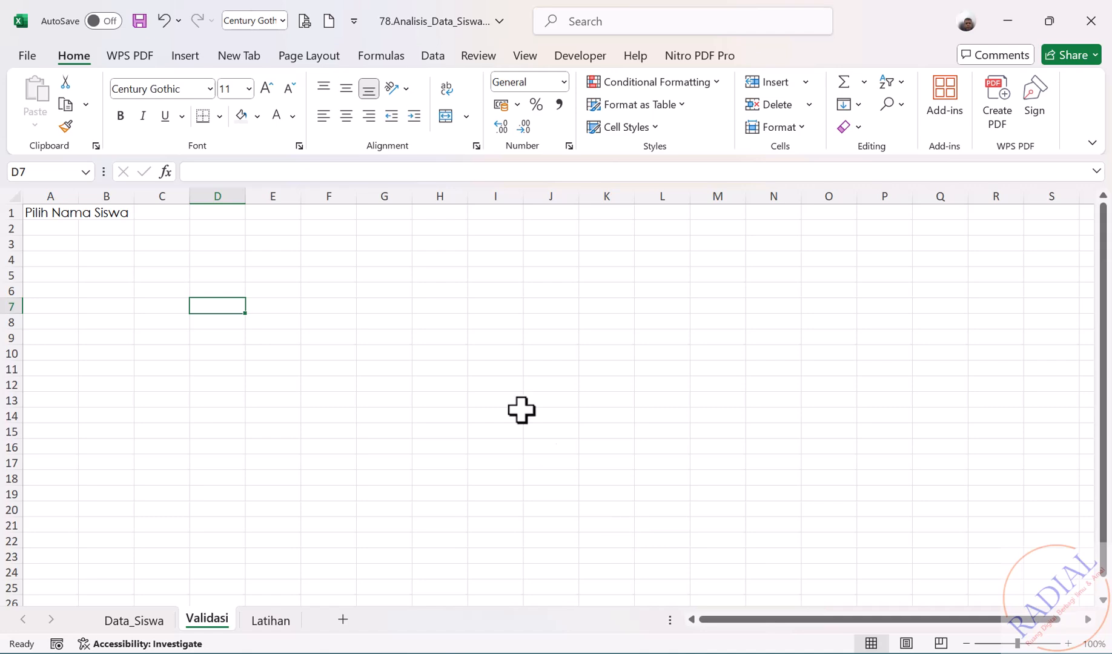
- Select A2:A6 under the Pilih Nama Siswa heading and bring up the Data commands
drag(61, 229, 55, 294)
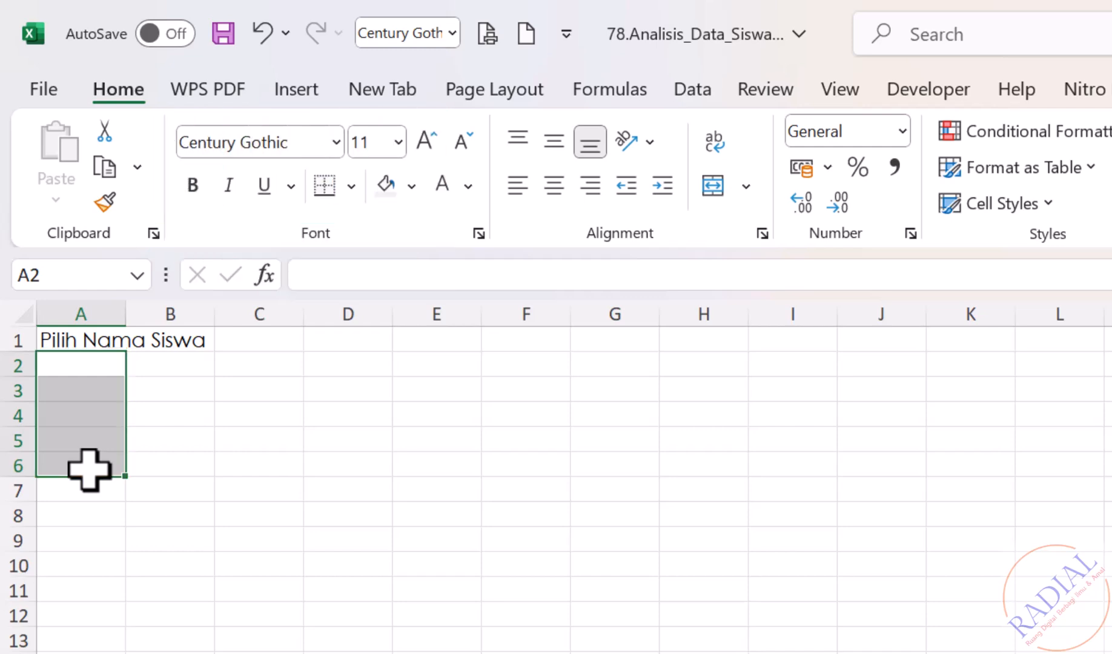
click(694, 94)
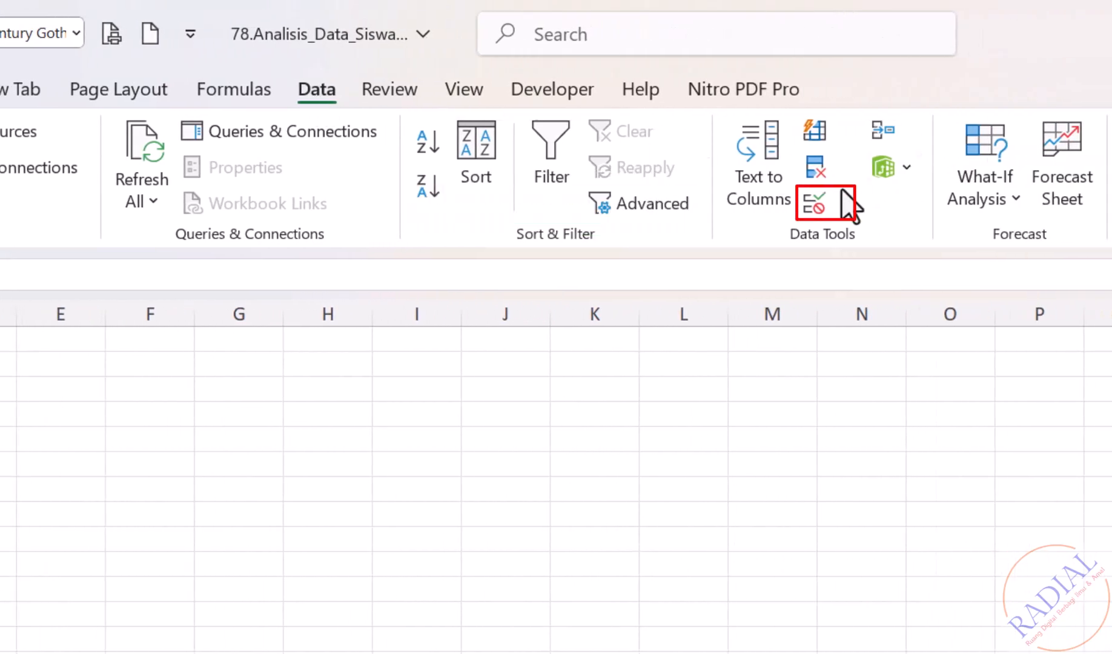
- Add List data validation to A2:A6 sourced from Data_Siswa!$A$2:$A$6
click(815, 209)
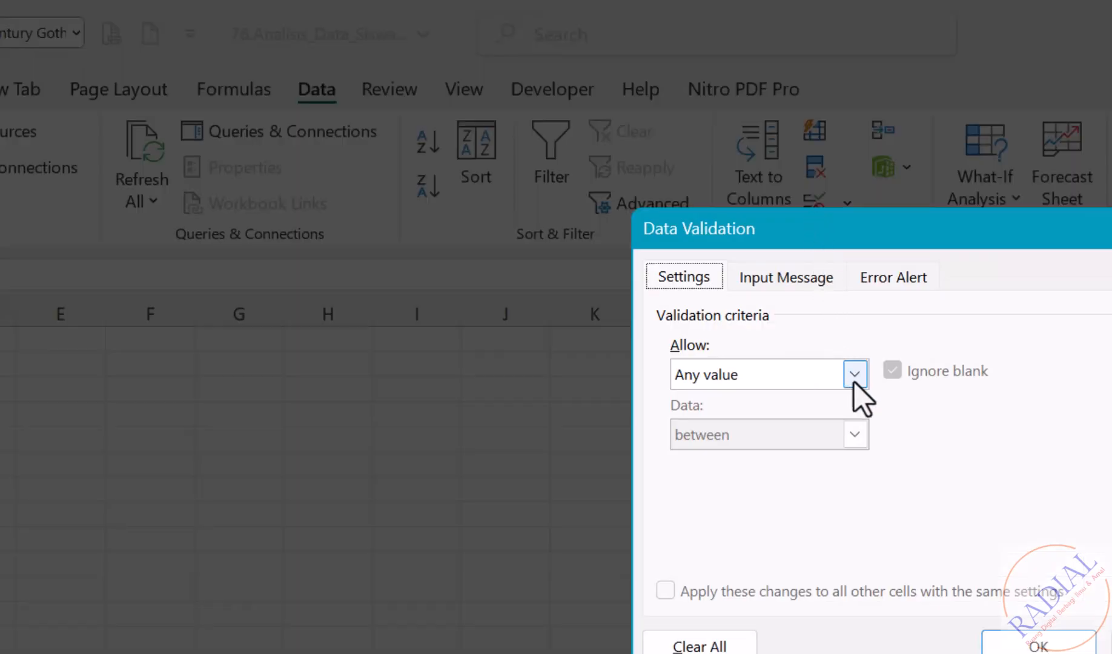
click(854, 382)
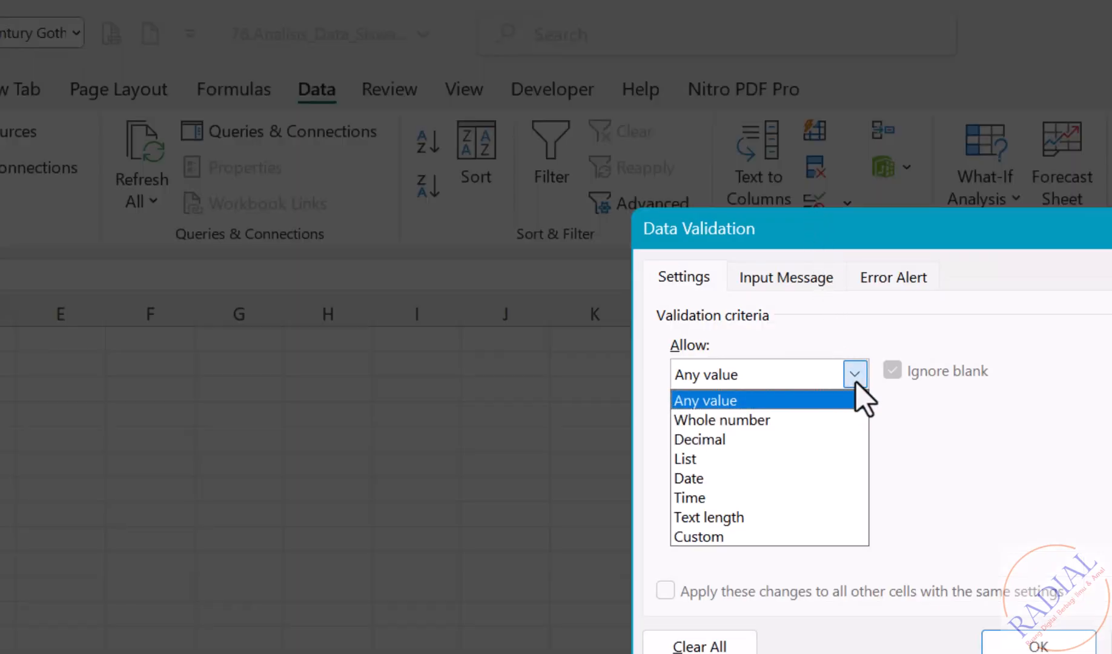
click(699, 460)
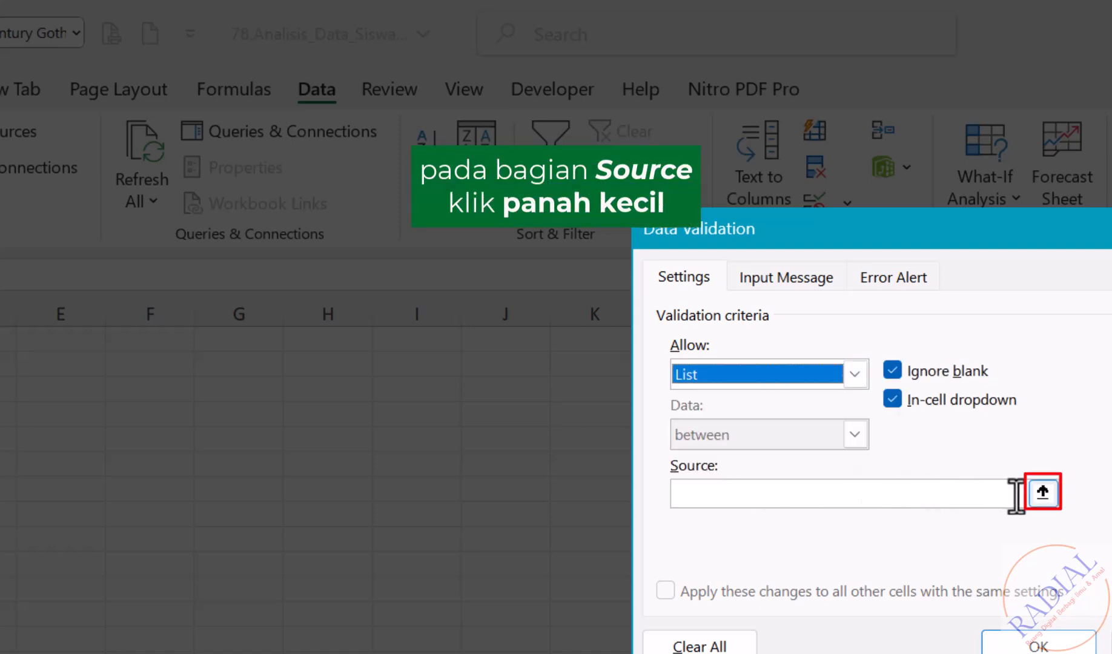
click(1096, 439)
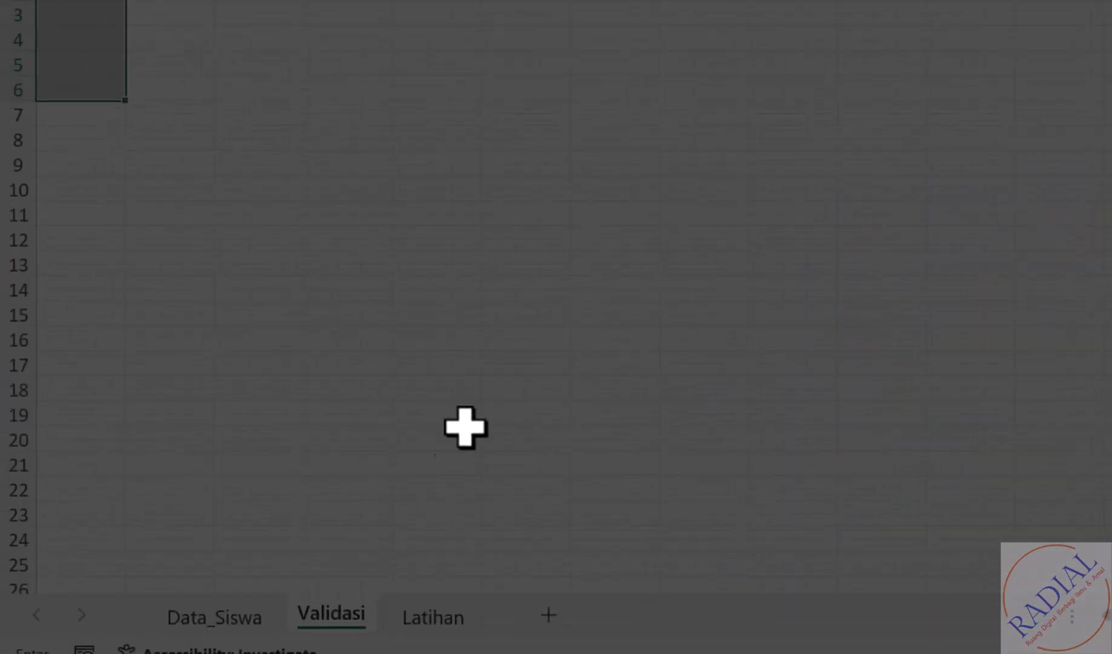
click(232, 629)
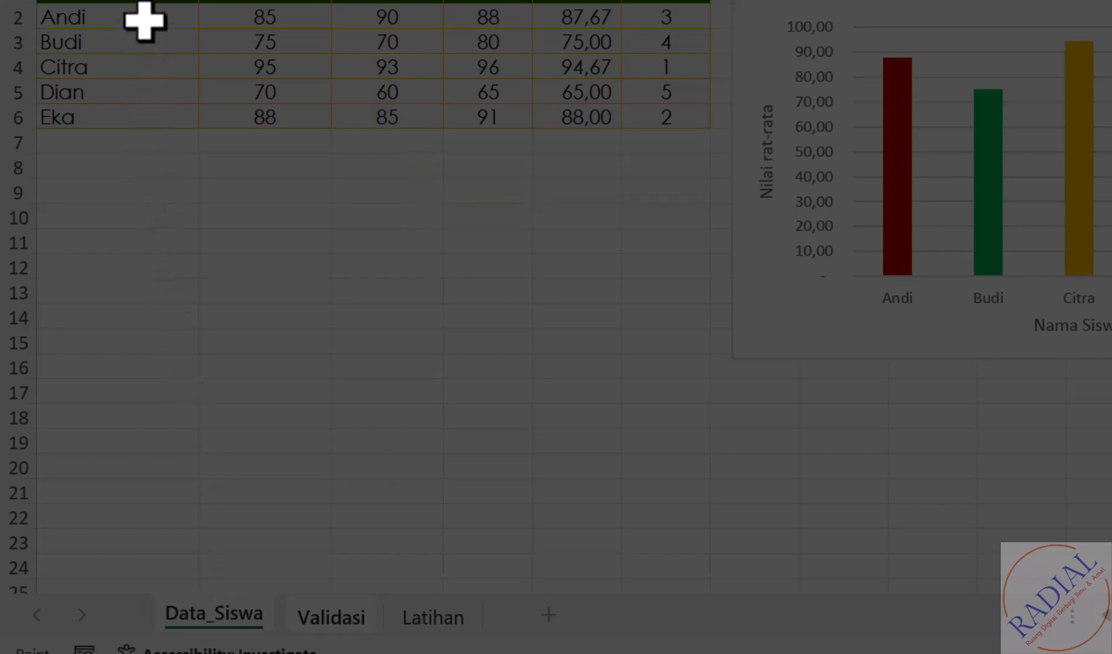
drag(144, 16, 134, 116)
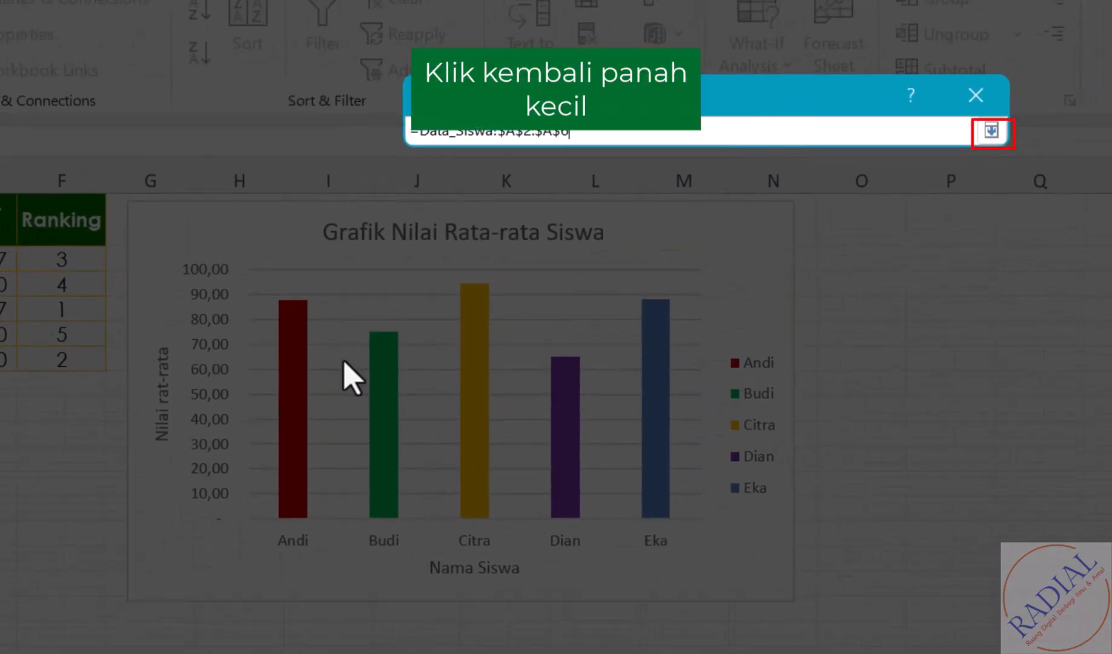
click(992, 137)
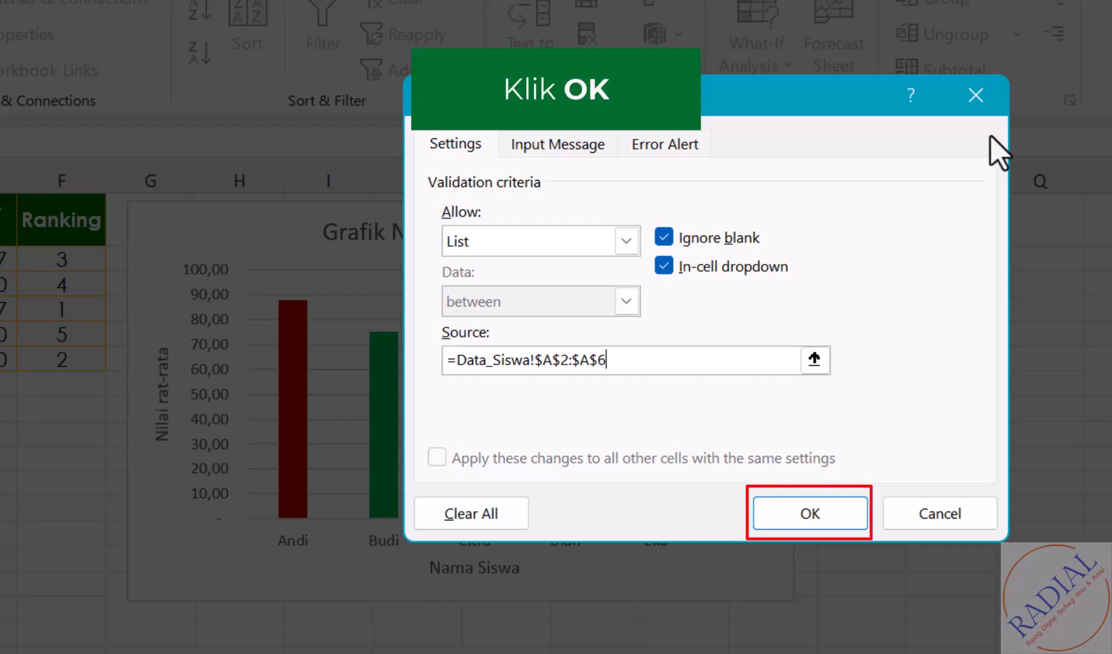
click(809, 514)
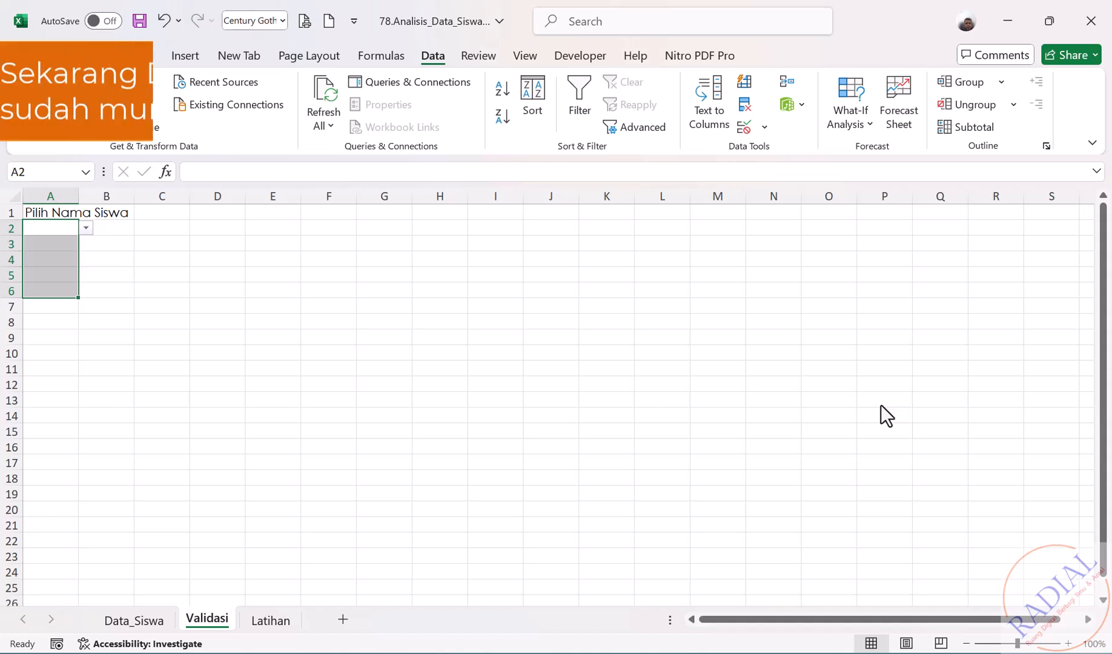
- Pick Andi for A2 and Budi for A3 from the name dropdowns
click(395, 417)
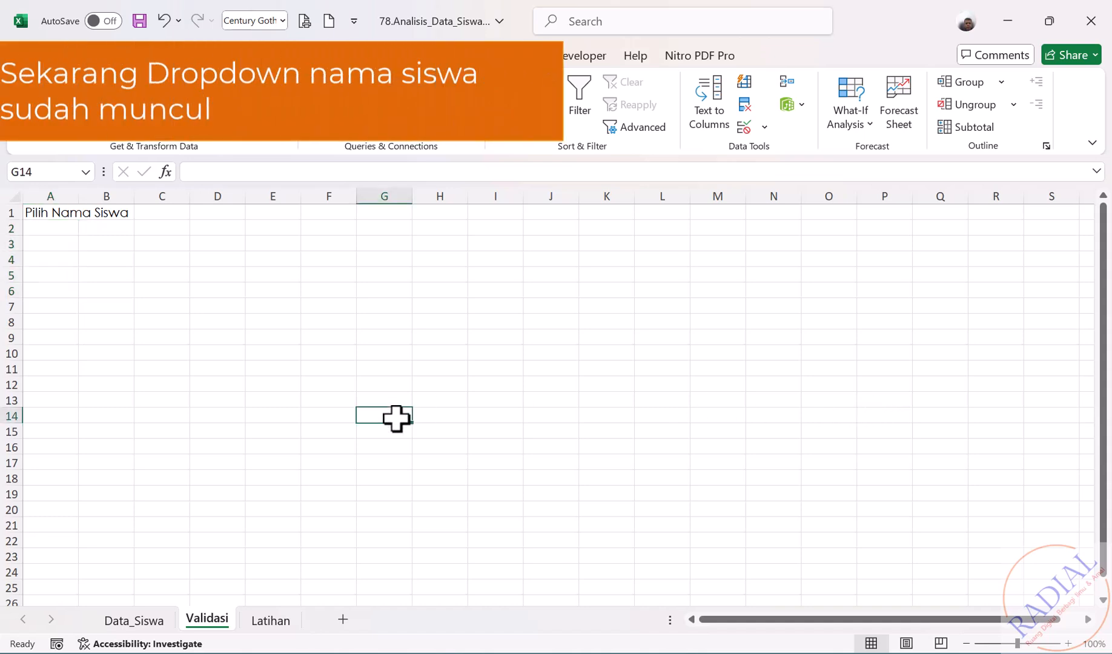
click(67, 226)
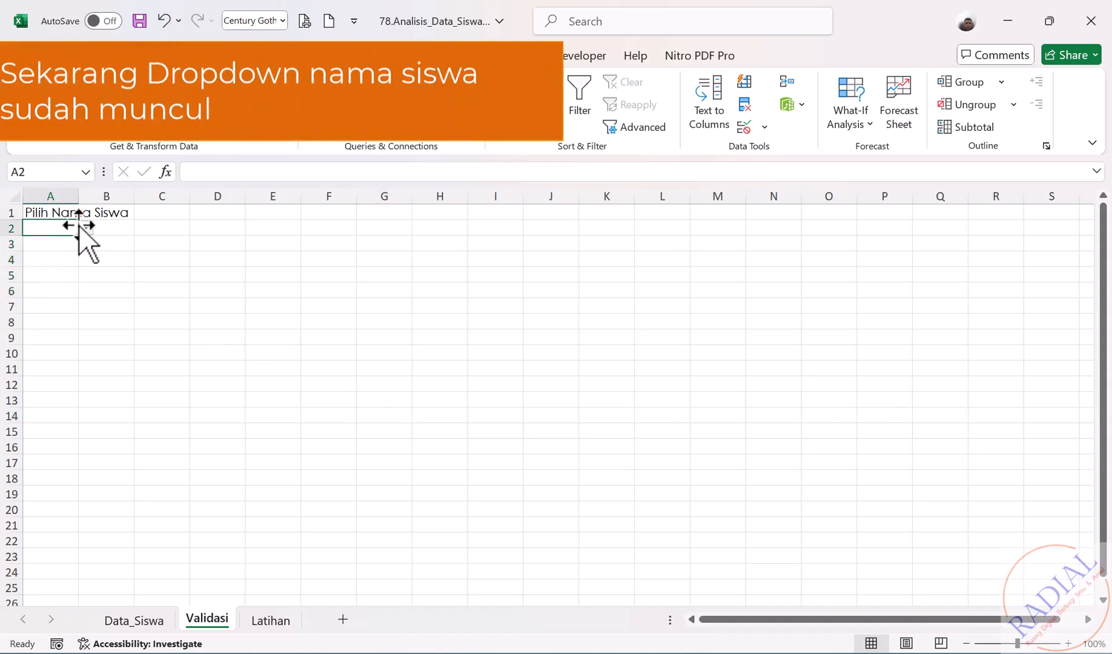
click(86, 227)
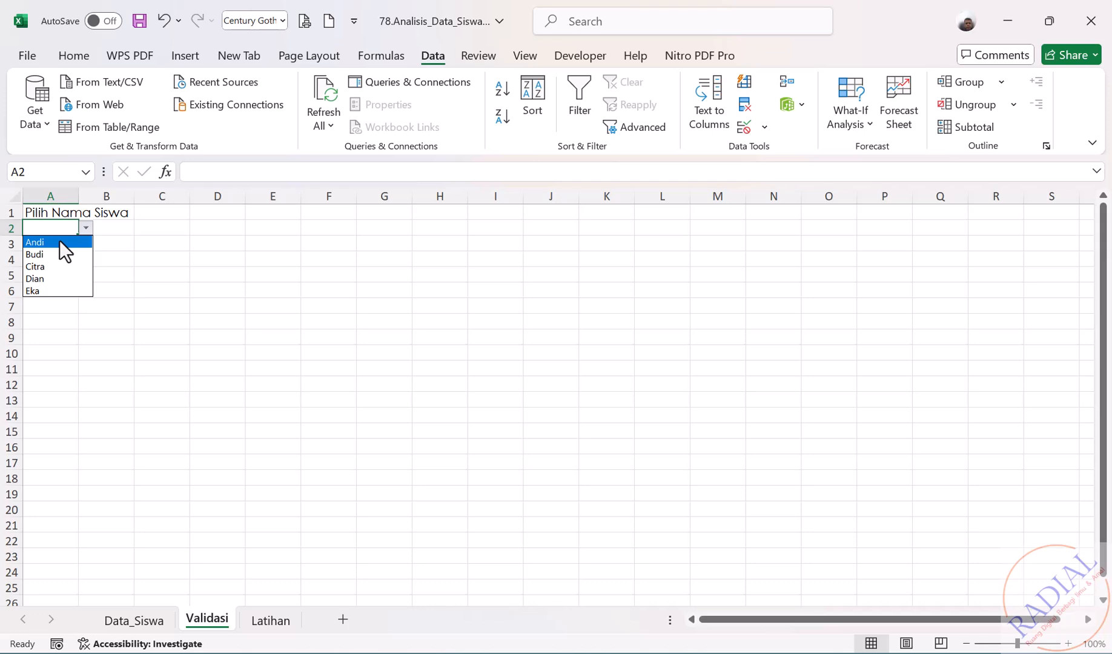
click(59, 241)
click(59, 241)
click(86, 243)
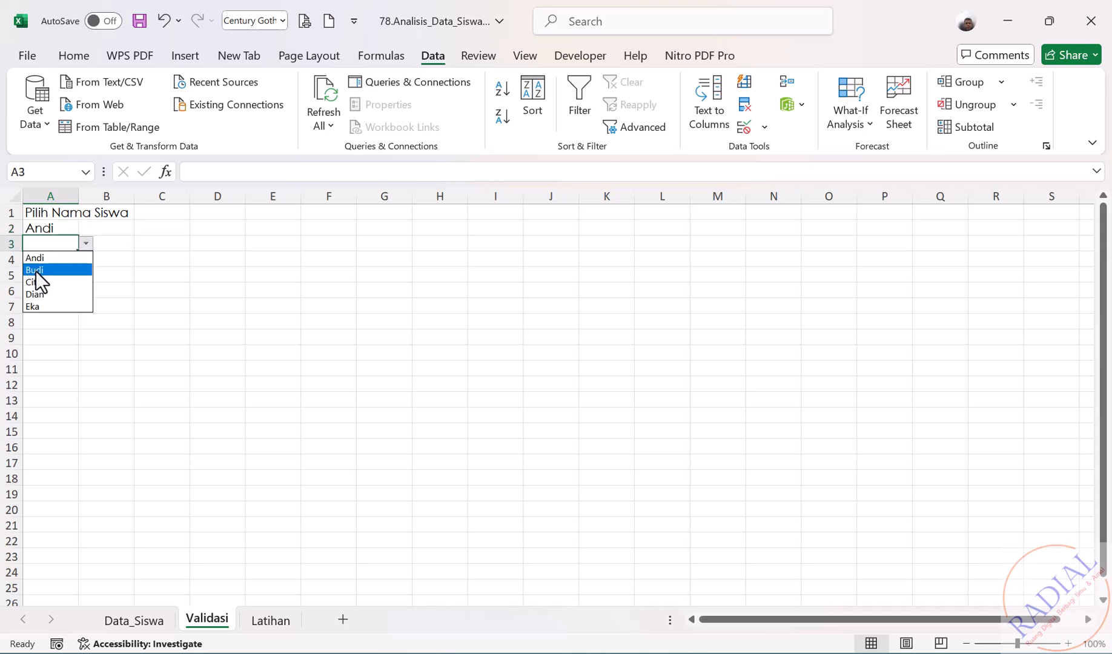
click(36, 272)
- Pick Citra, Dian and Eka for A4 through A6 from the dropdowns
click(52, 261)
click(86, 259)
key(Escape)
click(42, 297)
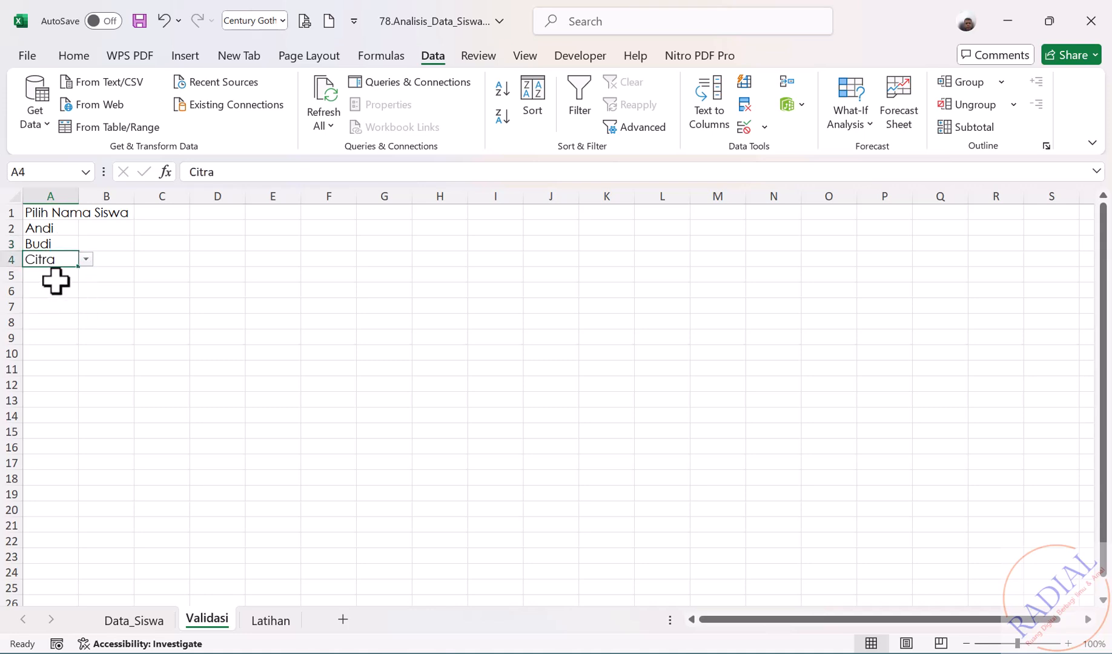
click(59, 277)
click(86, 275)
click(40, 325)
click(60, 292)
click(86, 291)
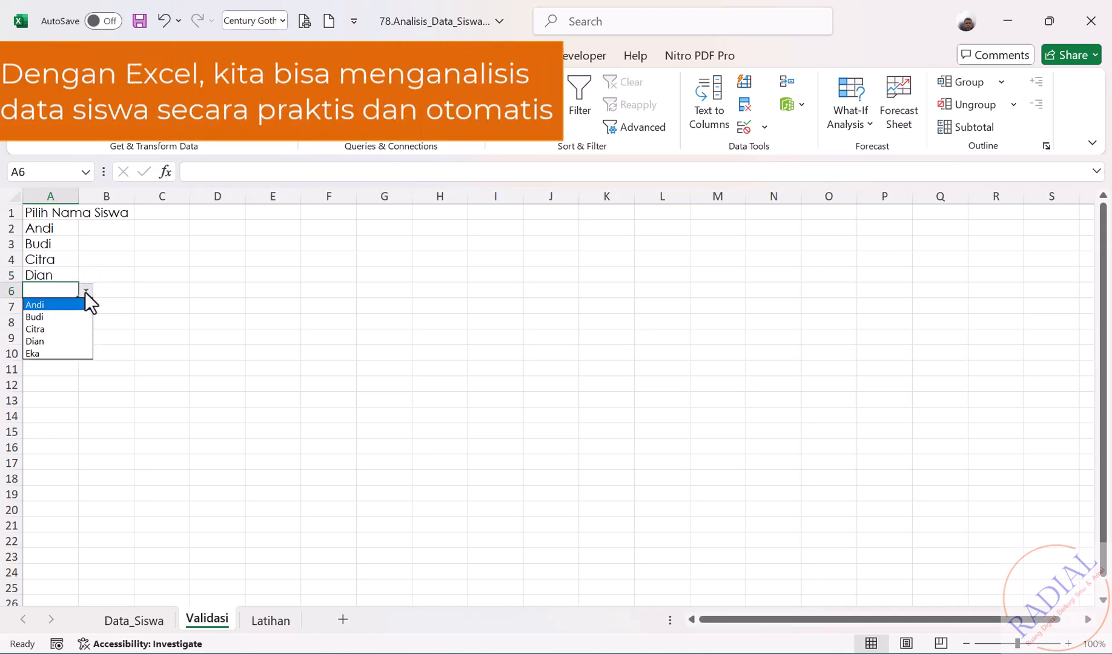
click(34, 353)
click(176, 370)
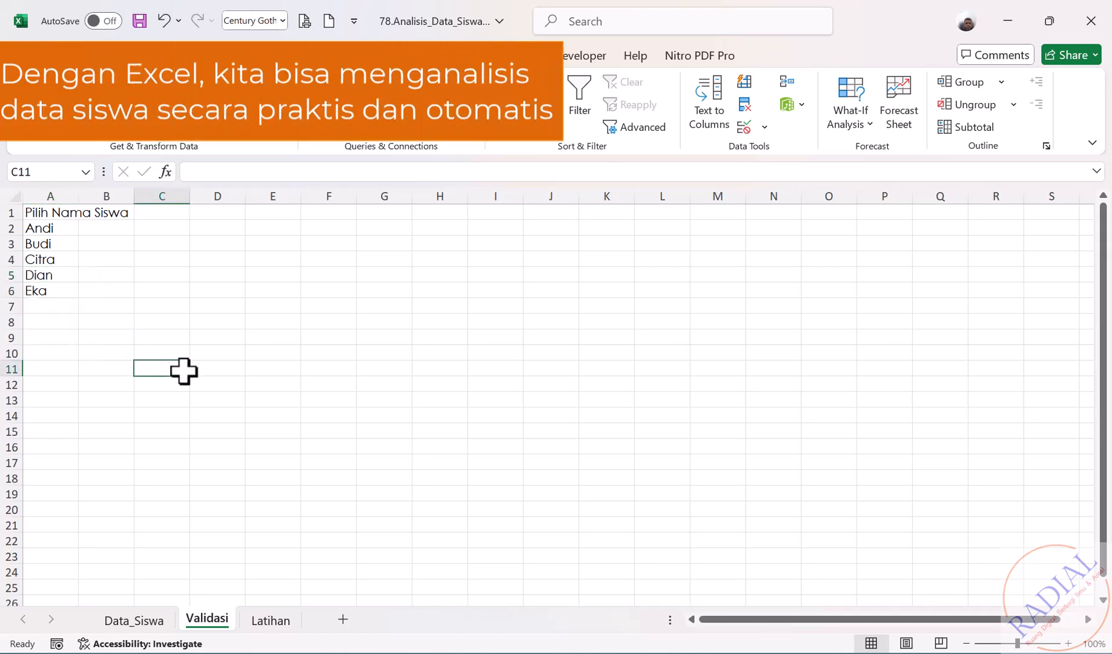